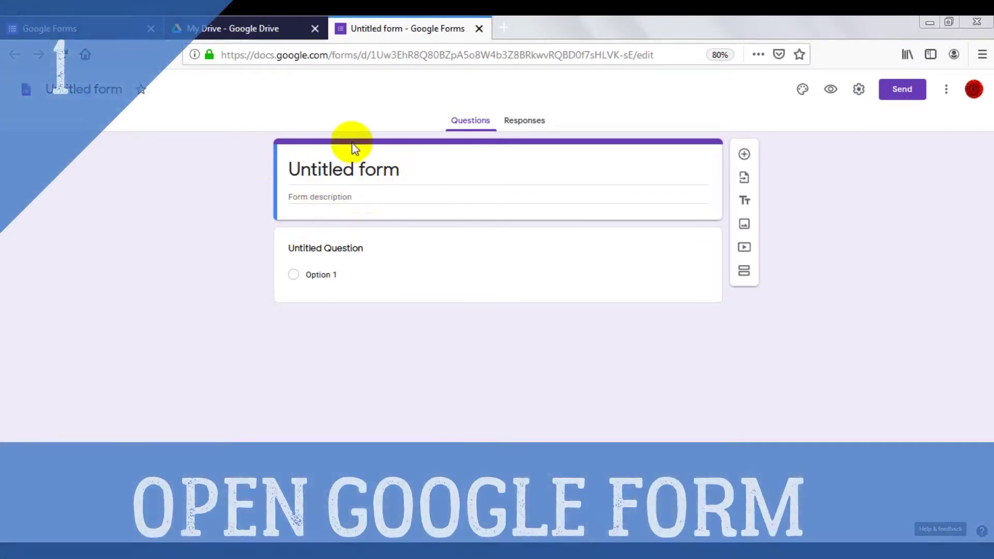
Title the form "UPLOAD DEMO" and enter "This is upload file demo" as its description
click(413, 172)
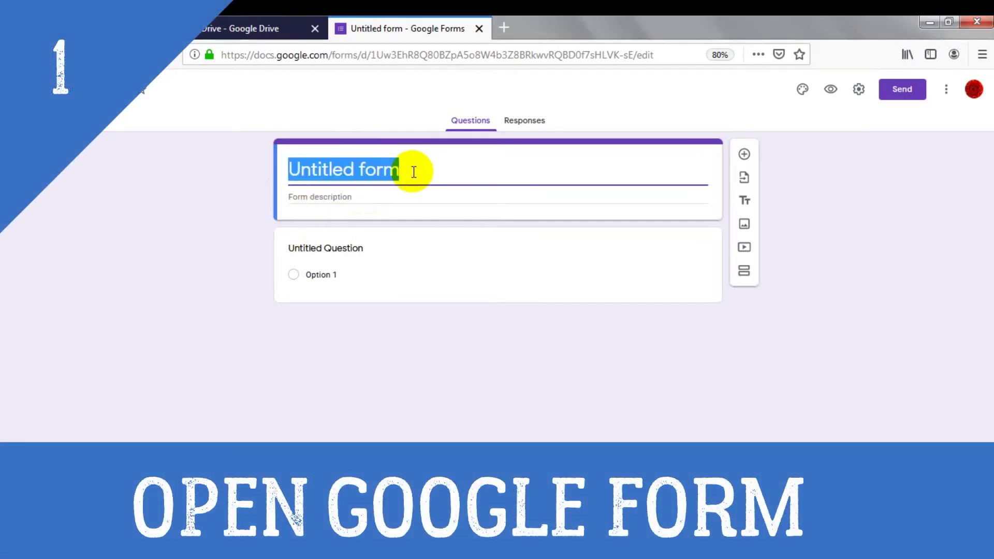
text(UP)
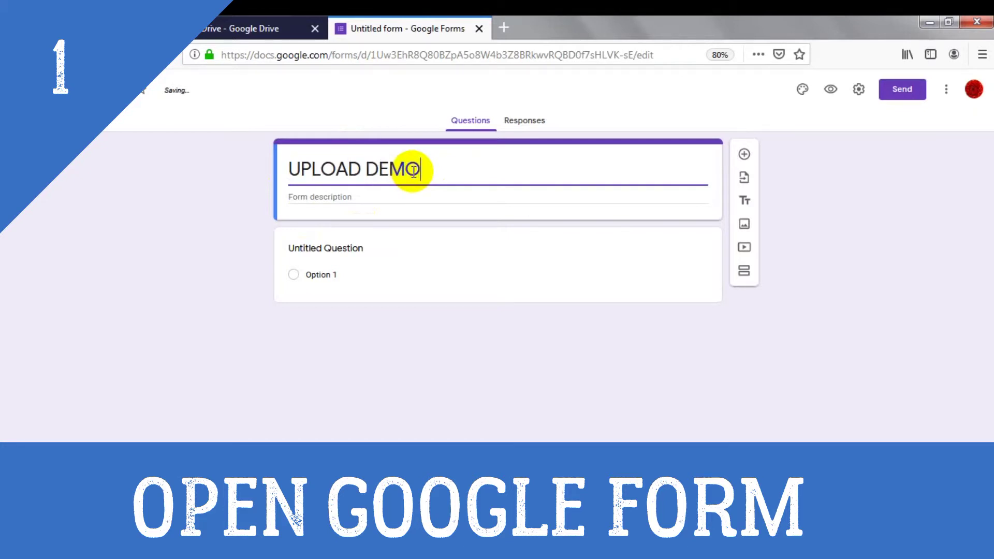
text(LOAD DEMO)
click(351, 197)
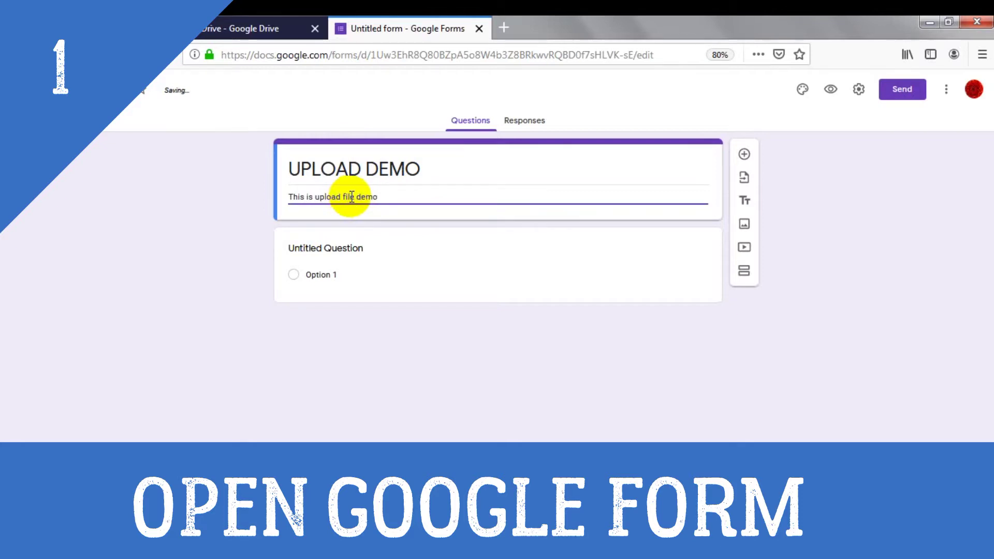
Set the first question to "What is Atmosphere?", make it a File upload question and allow uploads to Drive
click(362, 253)
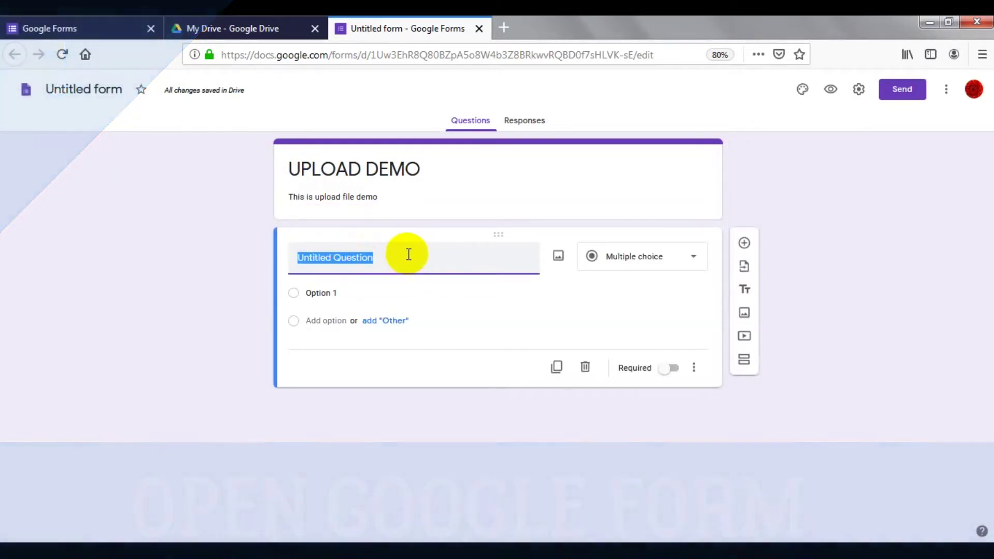
text(What is Atmosphere?)
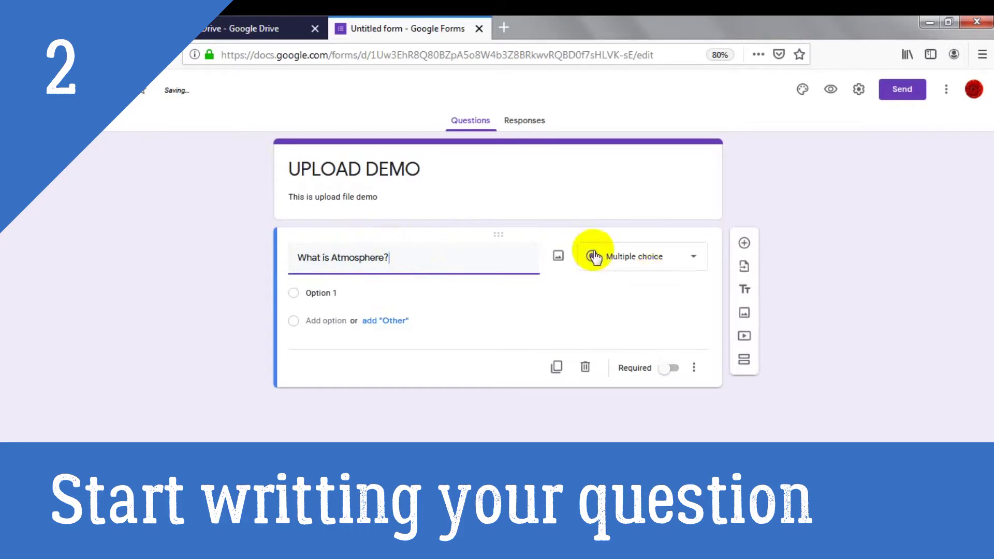
click(678, 269)
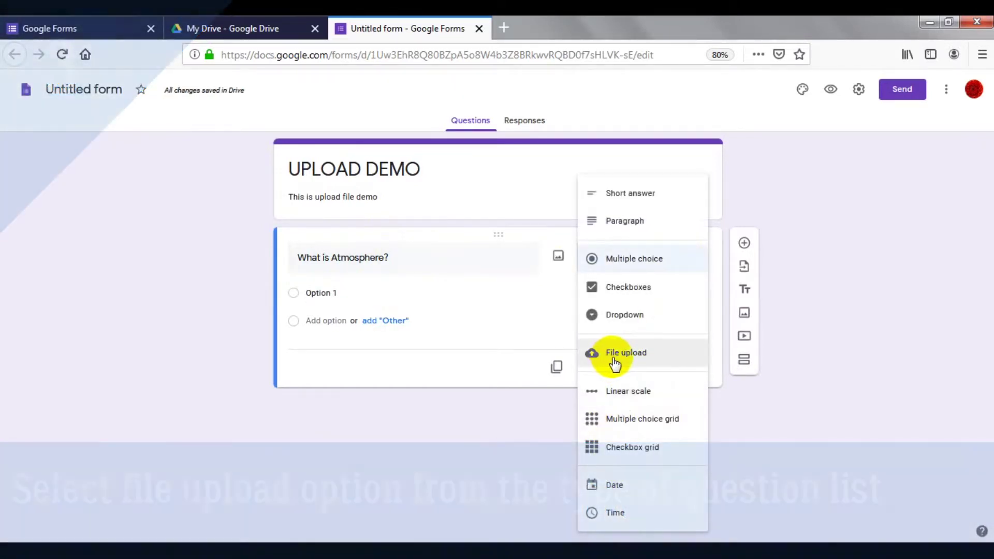
click(620, 362)
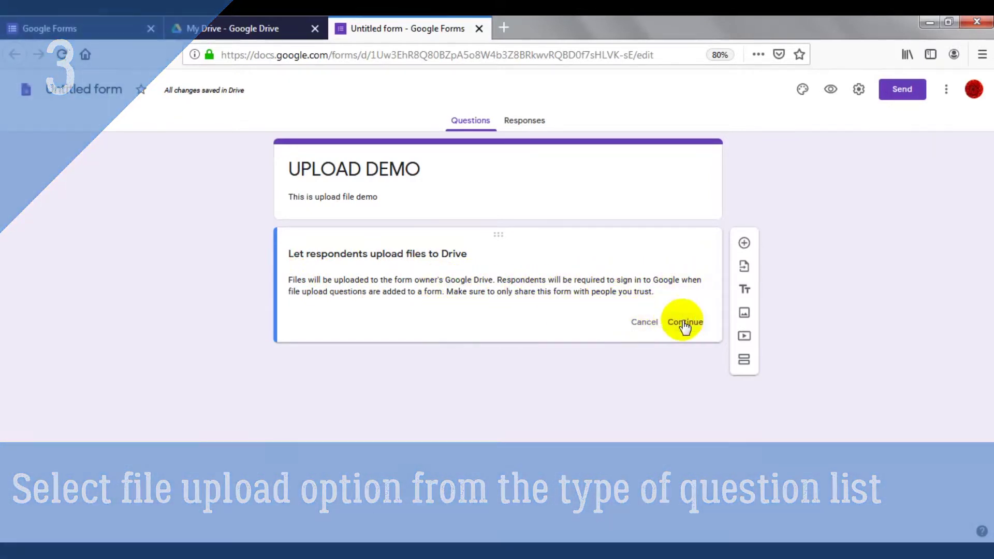
click(684, 324)
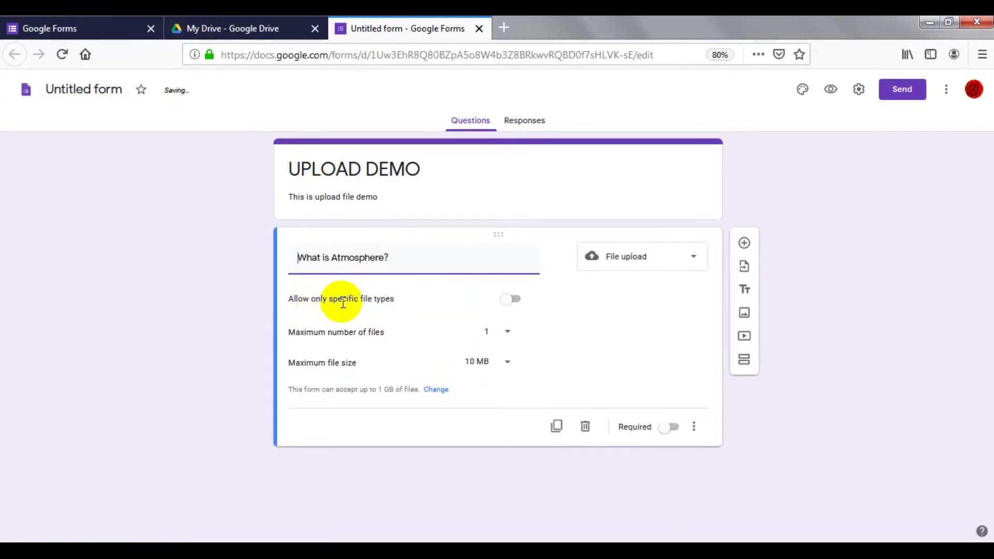
Restrict the uploads for the Atmosphere question to Document, PDF and Image file types
click(510, 300)
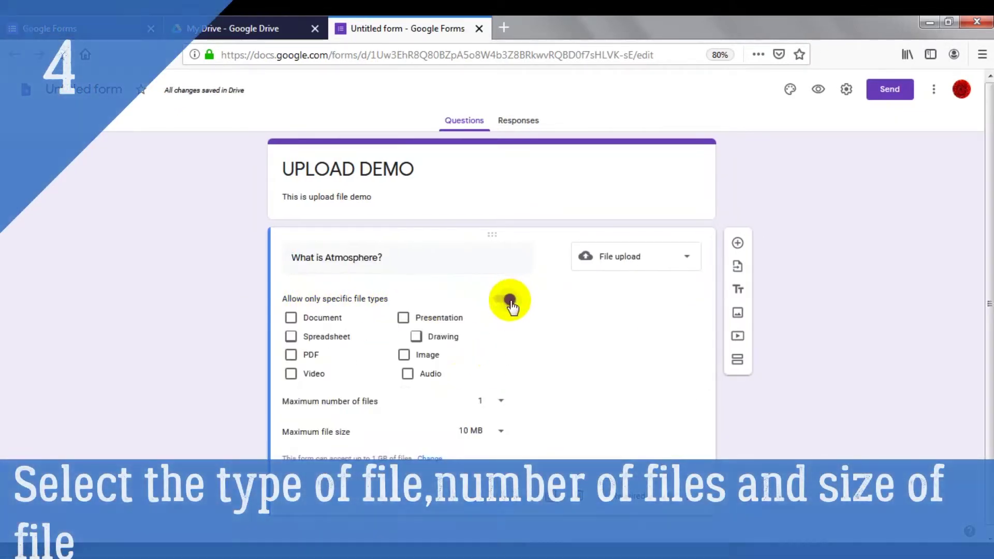
click(292, 356)
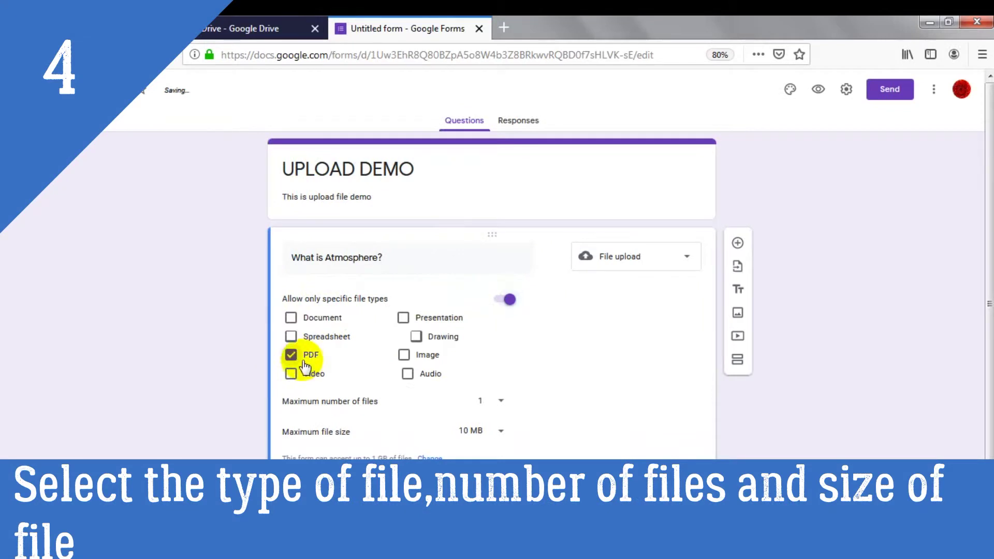
click(291, 318)
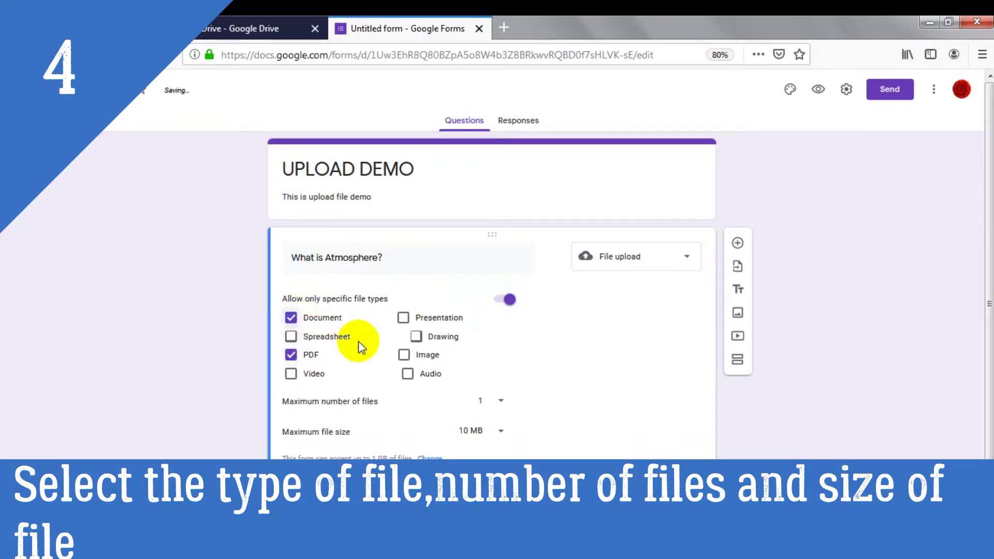
click(404, 357)
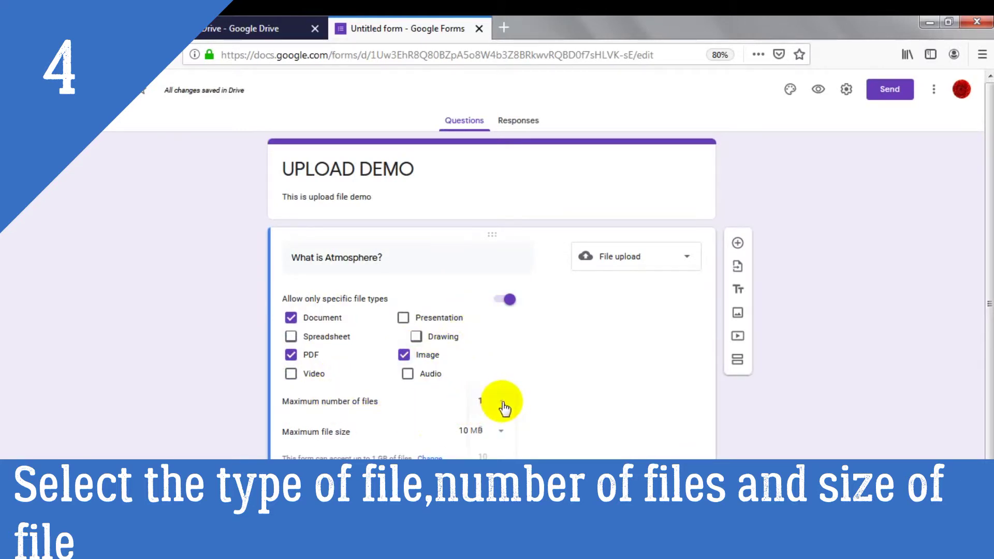
Limit the Atmosphere question to 5 files with a maximum size of 100 MB and make it required
click(490, 433)
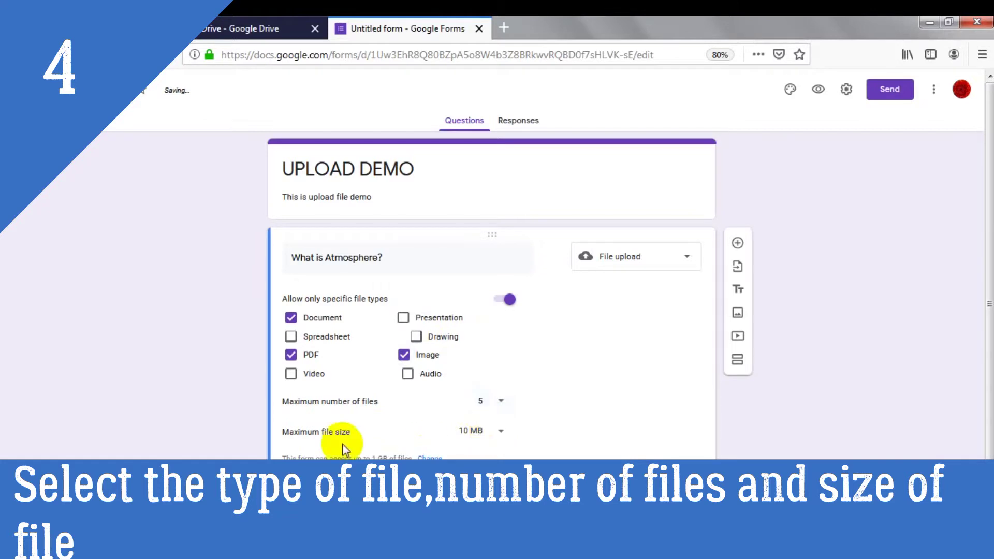
click(501, 432)
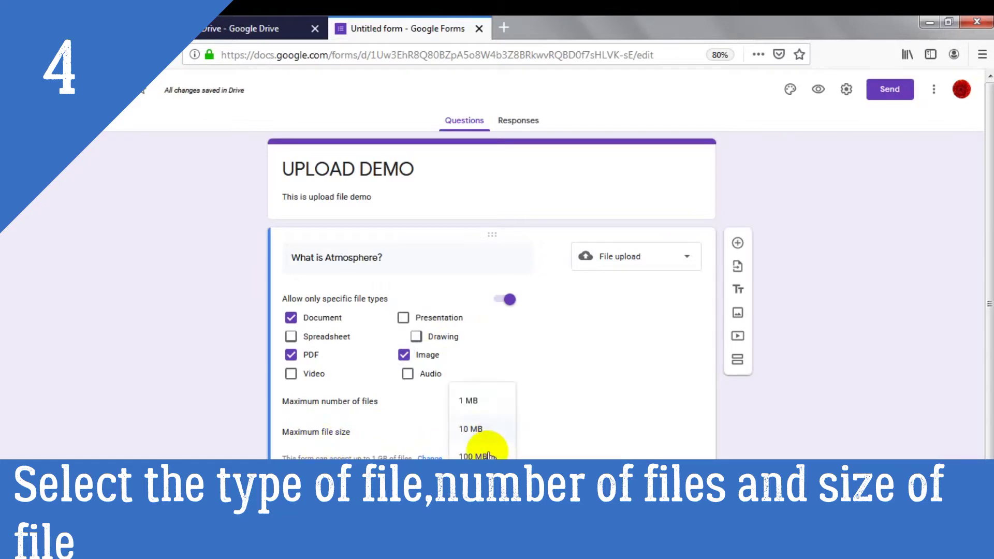
click(485, 455)
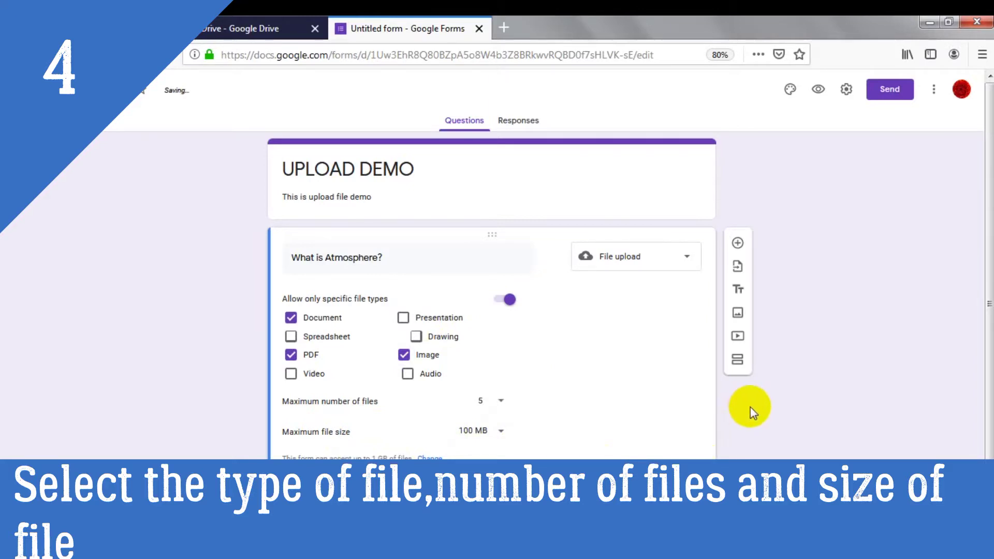
Add a second question, "What is Biosphere?", and make it a File upload question
click(737, 244)
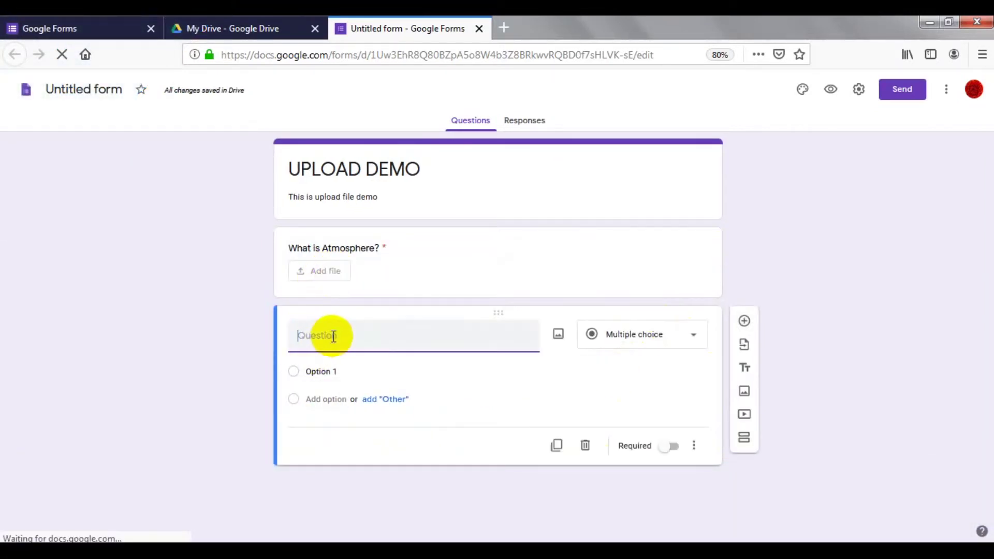
text(What is Biosphere?)
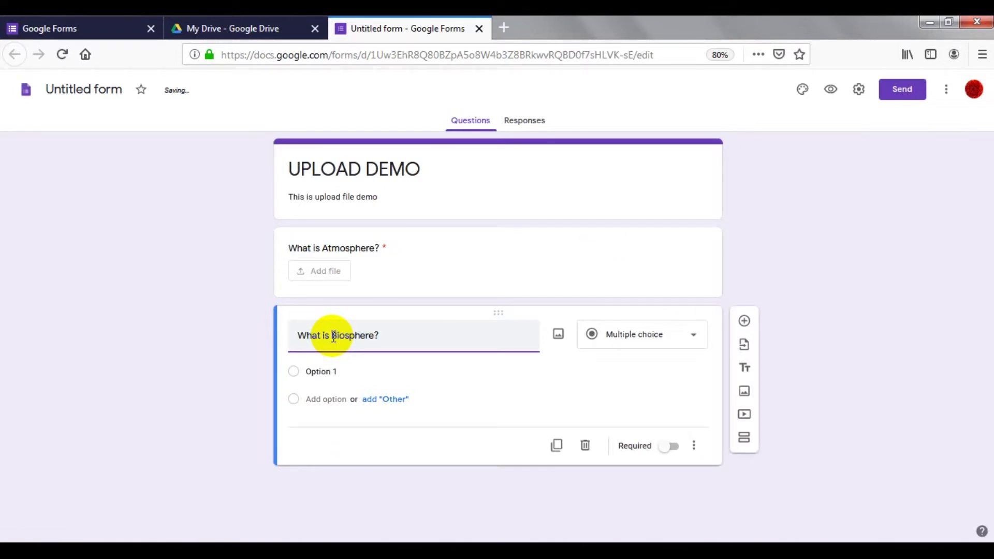
click(684, 344)
click(628, 354)
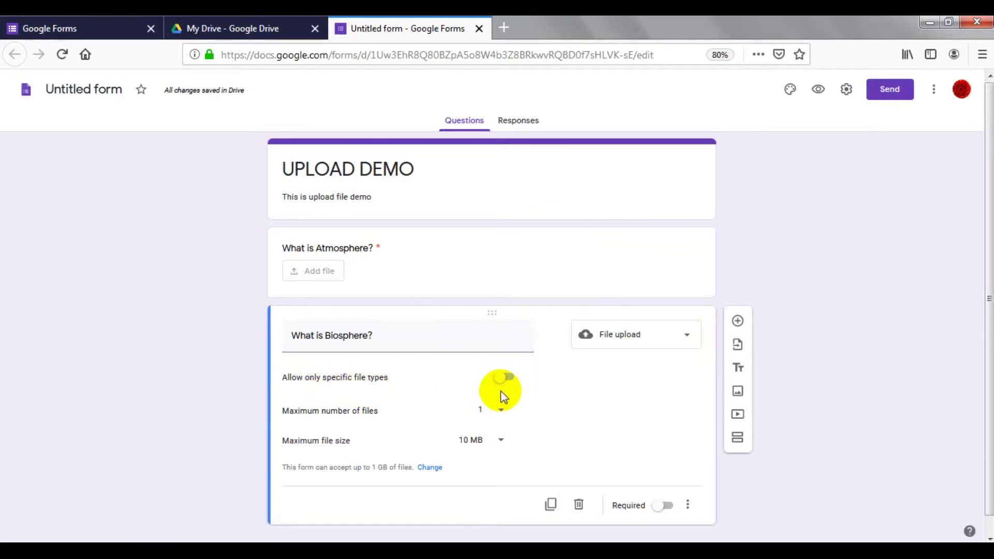
Limit the Biosphere question to 5 files with a maximum size of 100 MB and make it required
click(501, 414)
click(487, 441)
click(486, 443)
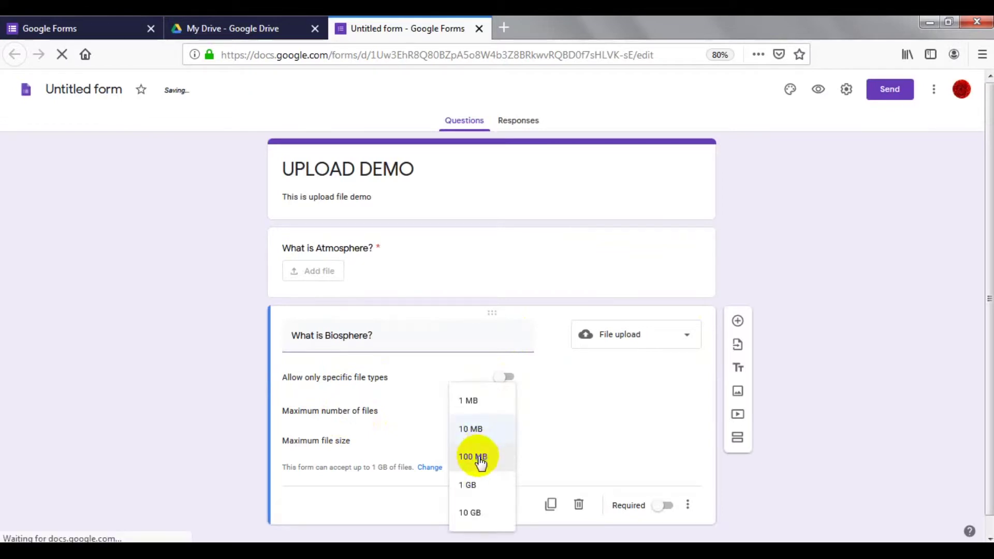
click(477, 458)
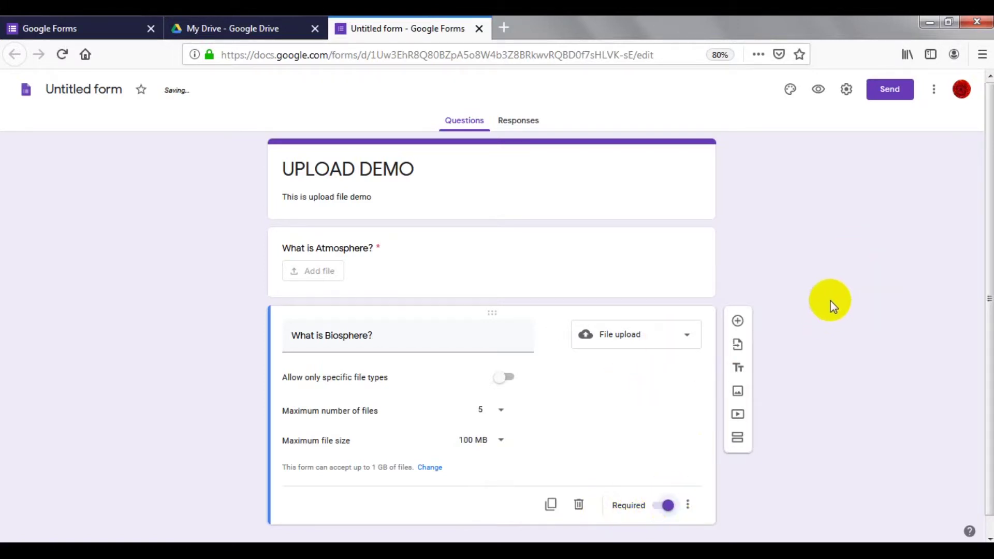
Create a new spreadsheet named "upload demo (Responses)" as the destination for the form's responses
scroll(834, 297, down, 1)
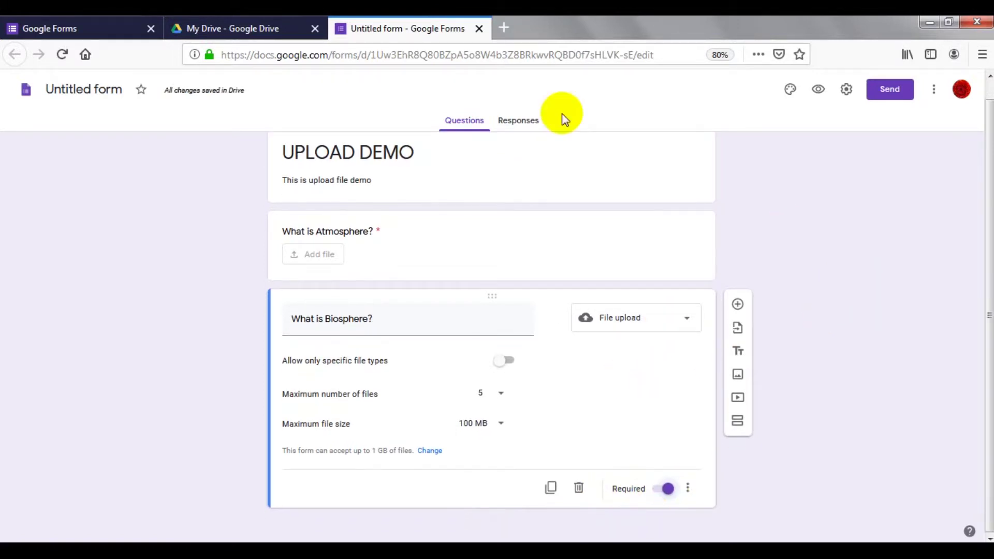
click(790, 90)
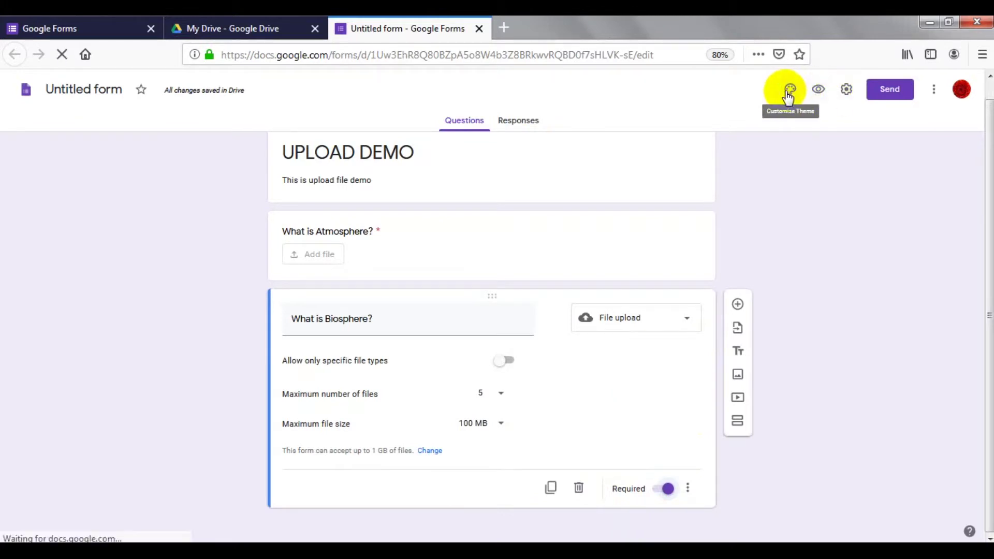
click(522, 124)
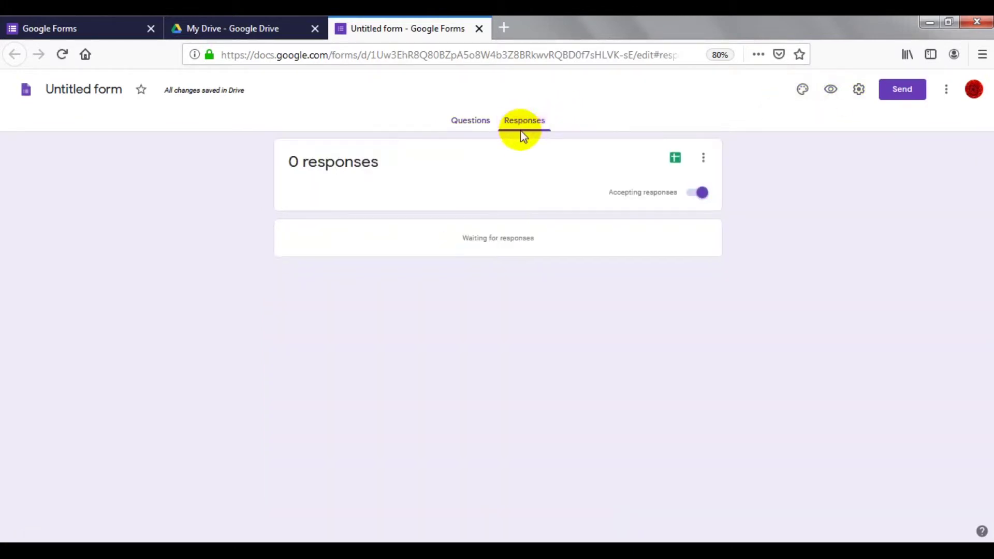
click(675, 157)
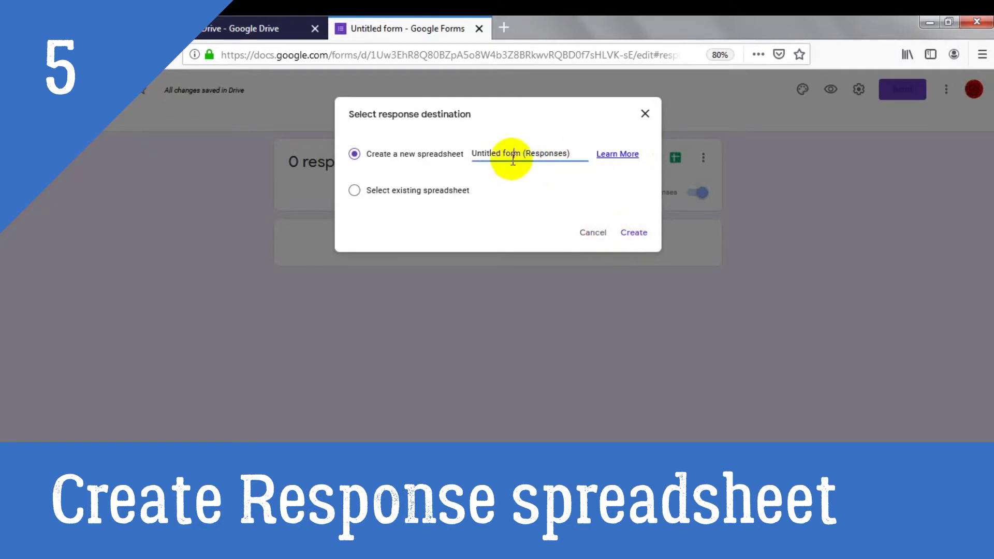
drag(520, 153, 474, 154)
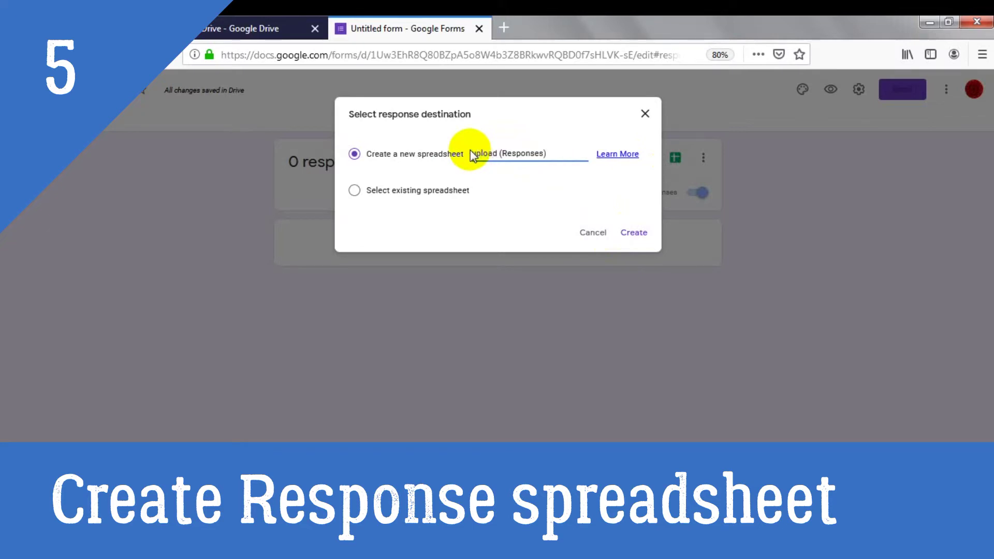
text(upload demo)
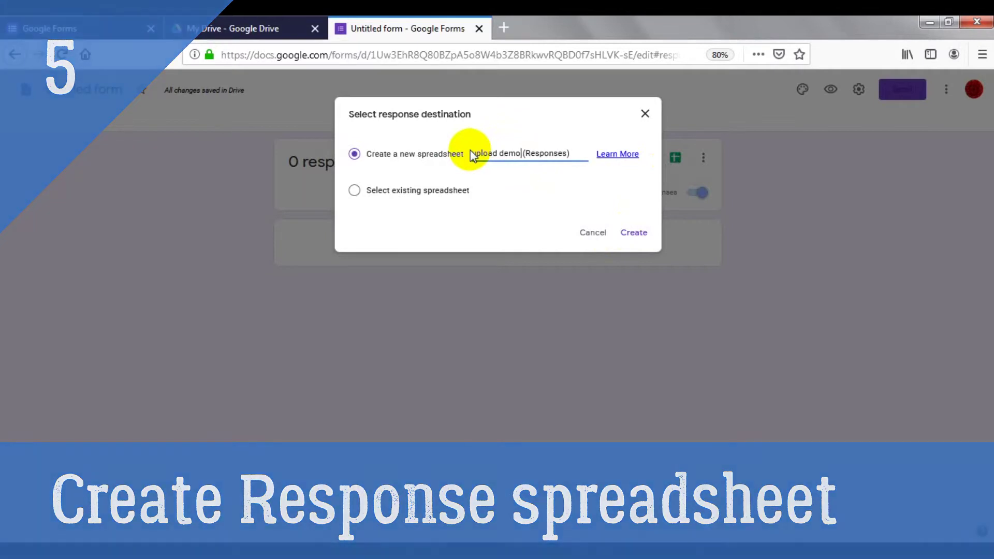
click(646, 235)
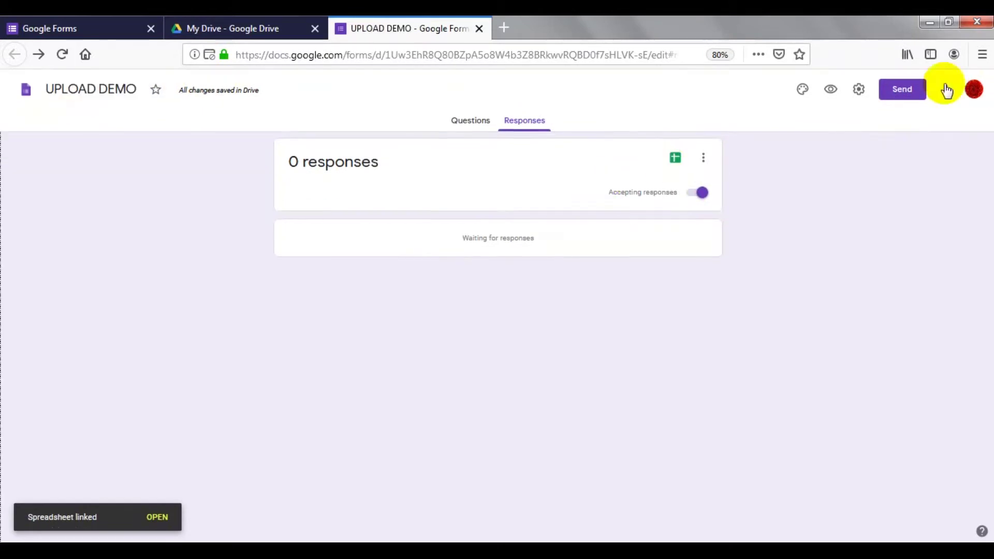
In the form's general settings, turn on collecting email addresses and limit respondents to 1 response
click(860, 89)
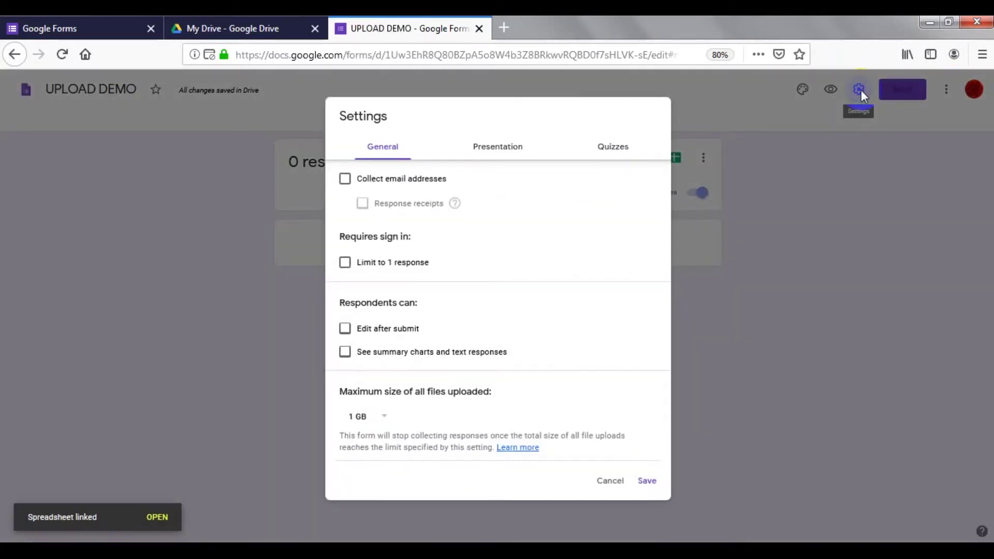
click(346, 182)
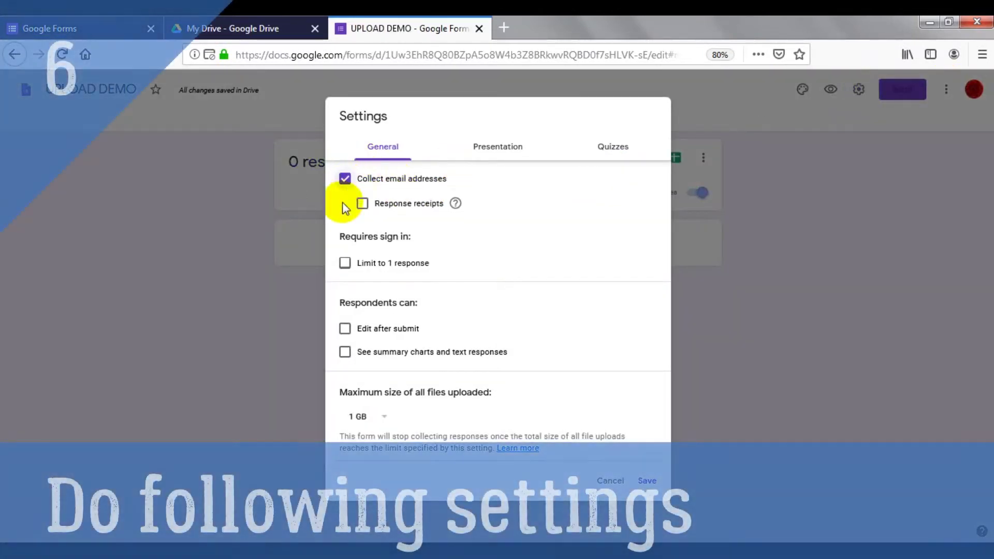
click(345, 264)
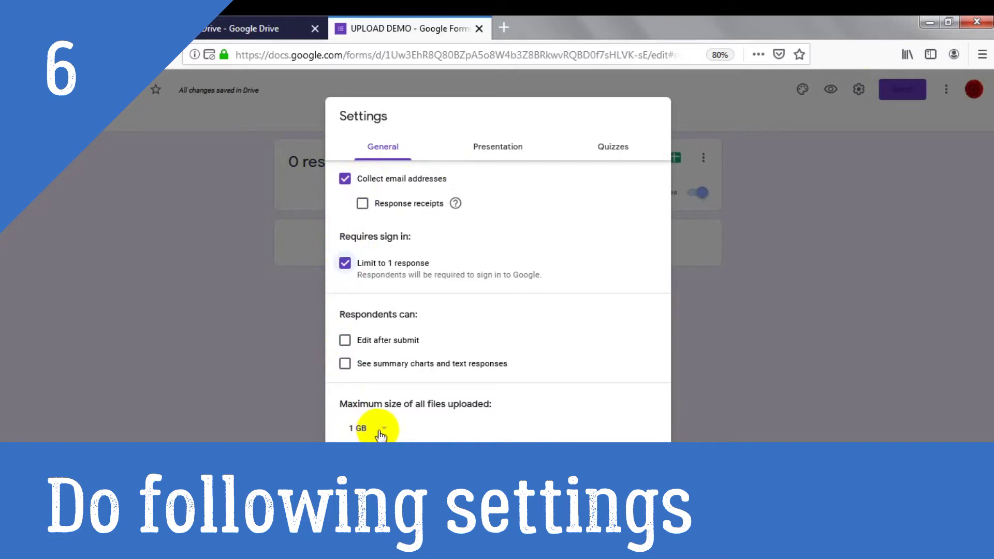
Make the form a quiz with grades released later after manual review, hide missed questions and correct answers from respondents, and save the settings
click(498, 150)
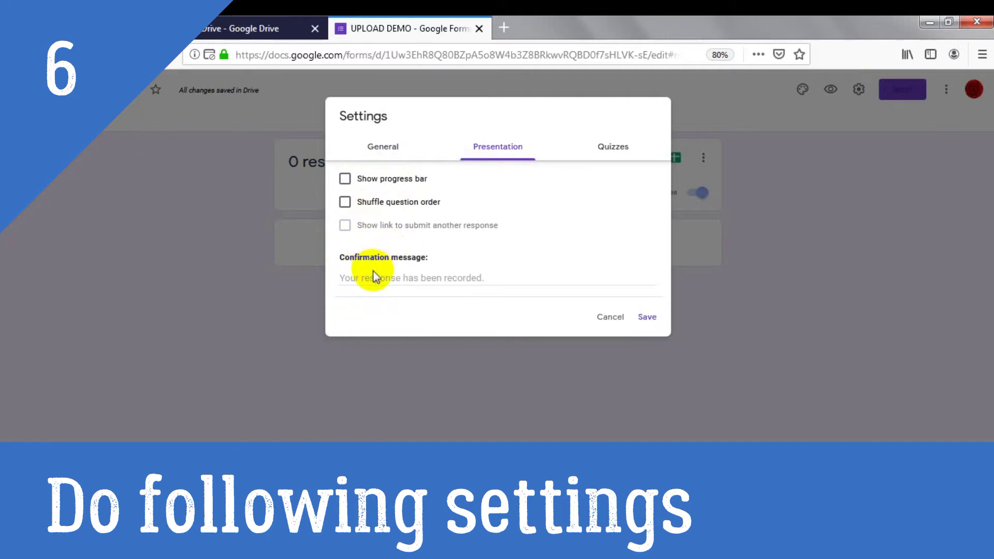
click(611, 149)
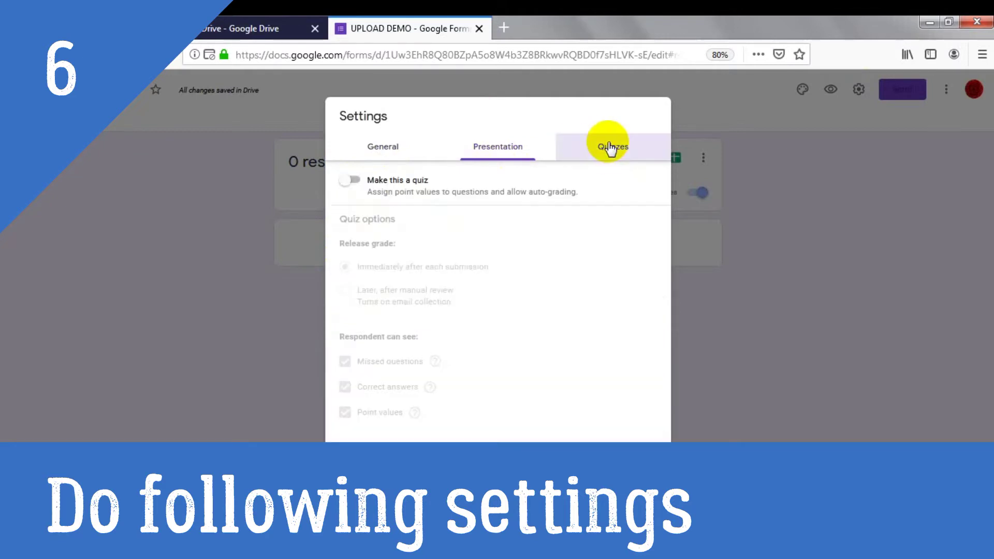
click(356, 181)
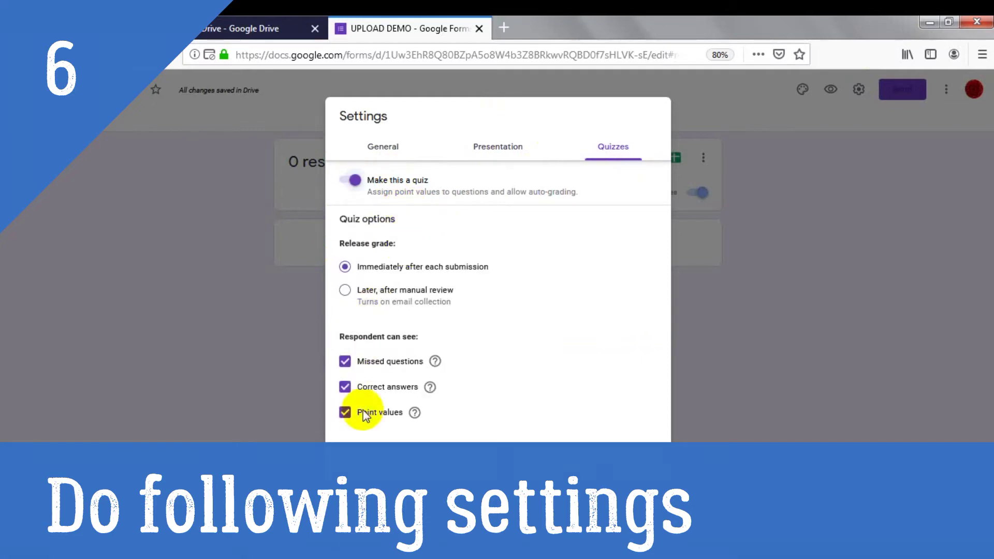
click(345, 361)
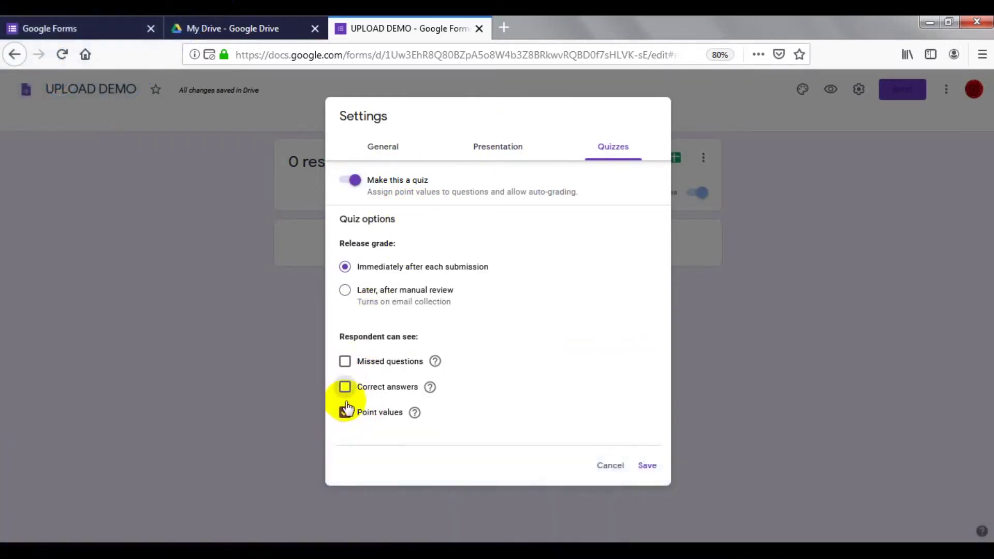
click(345, 387)
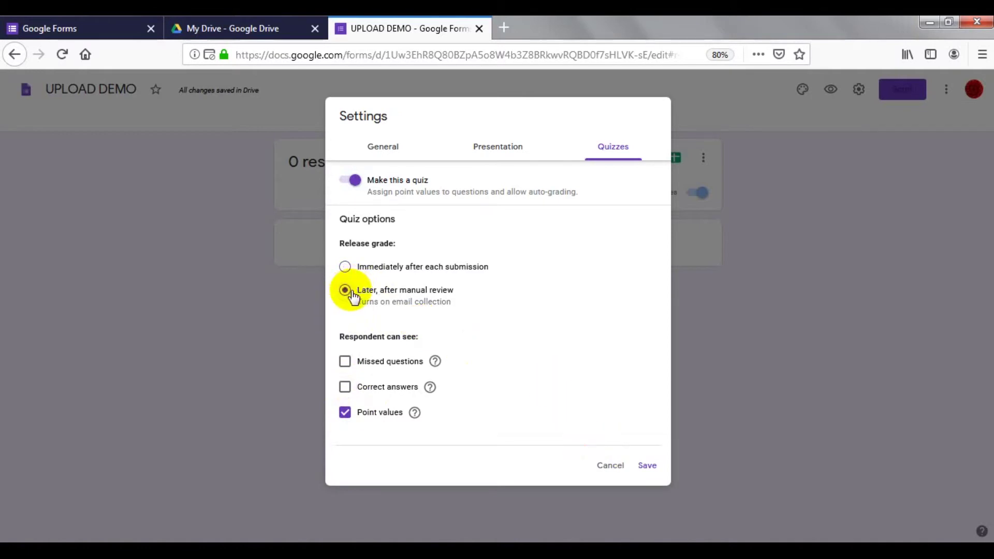
click(646, 466)
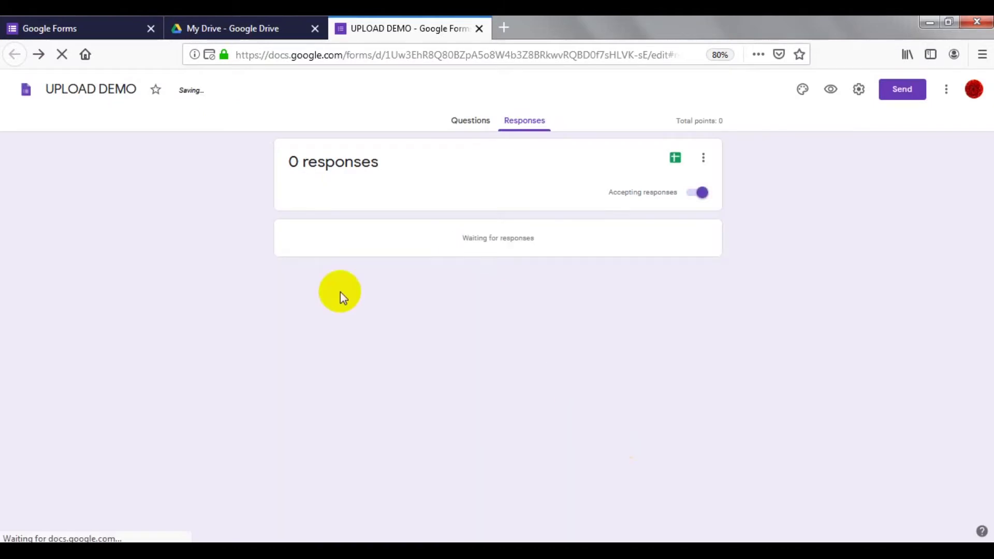
Review the form's questions, preview the form as respondents see it, and return to the editor
click(470, 122)
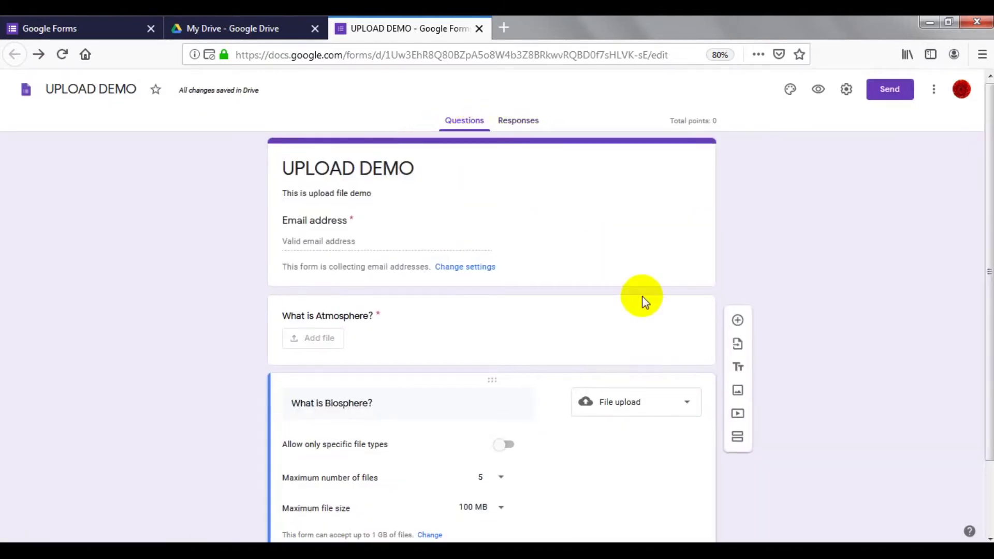
scroll(645, 301, down, 2)
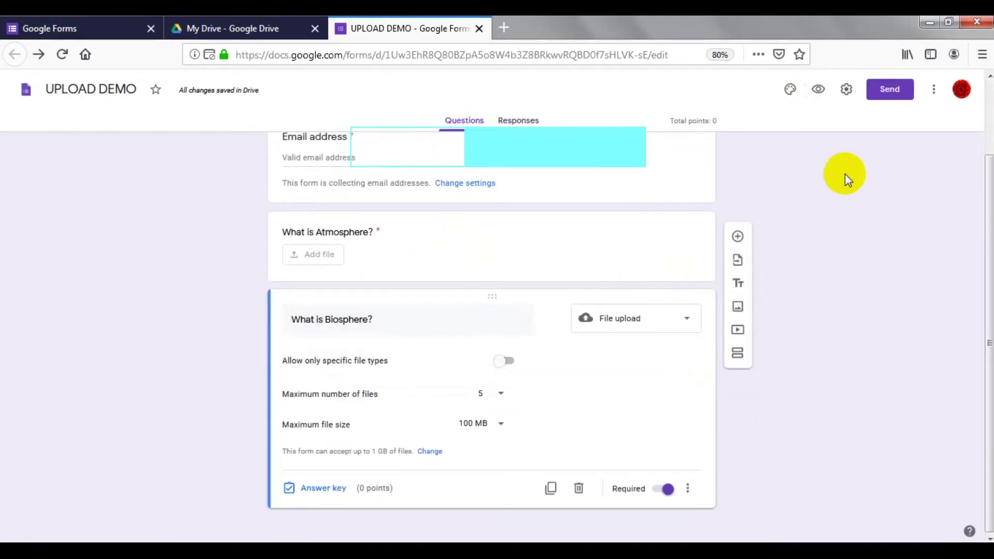
scroll(845, 174, up, 2)
click(818, 89)
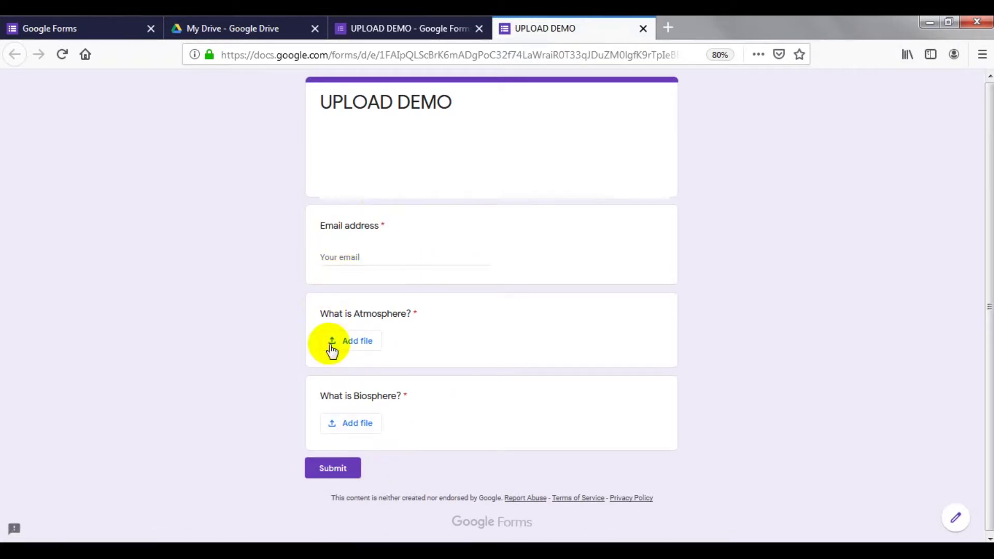
click(427, 31)
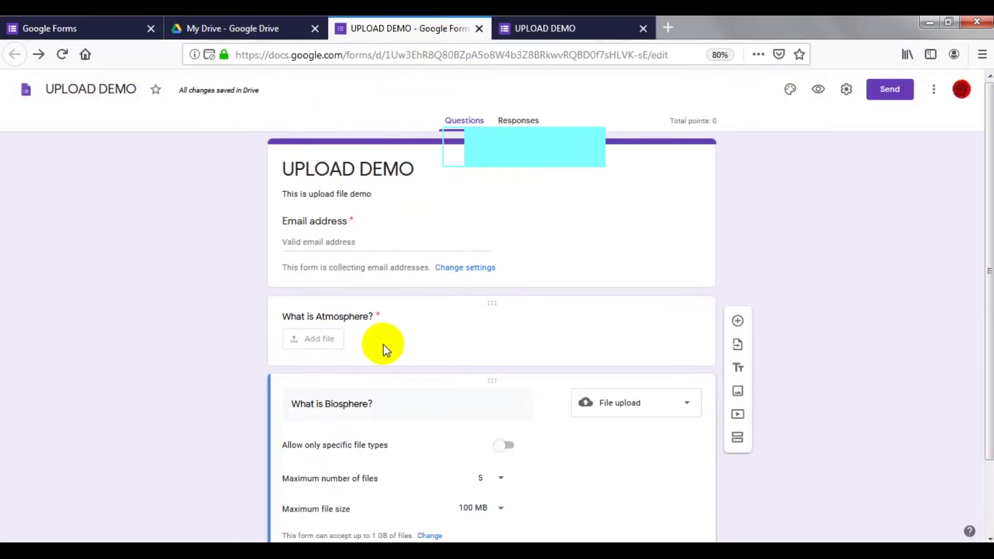
Assign 5 points to the question "What is Atmosphere?" in its answer key
scroll(383, 344, down, 2)
scroll(538, 362, up, 2)
scroll(505, 371, down, 2)
scroll(445, 360, up, 2)
click(445, 319)
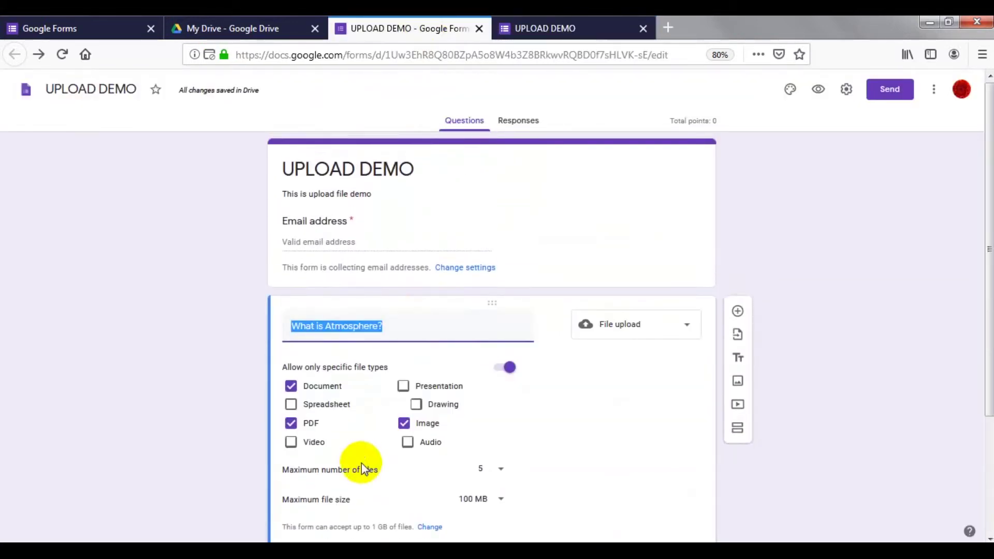
scroll(362, 461, down, 3)
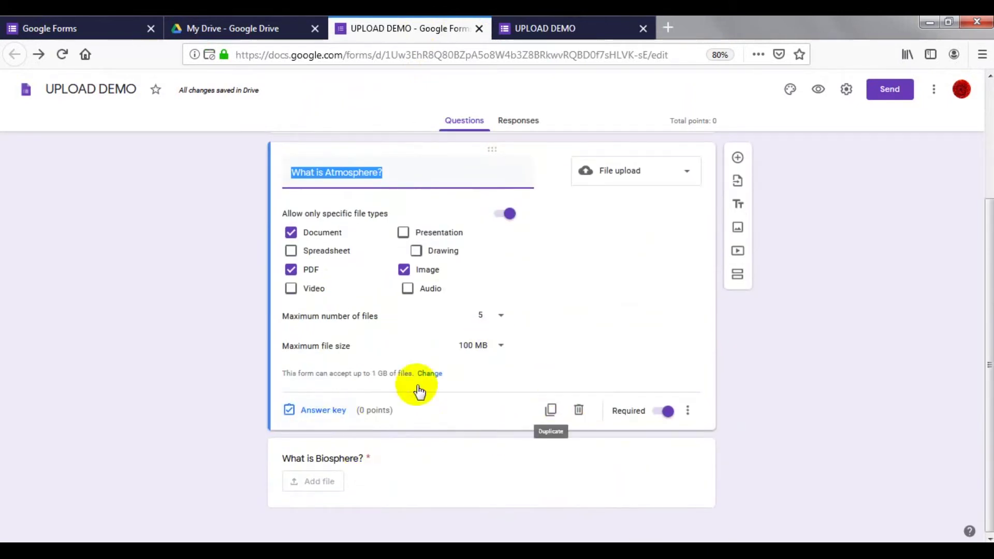
click(354, 414)
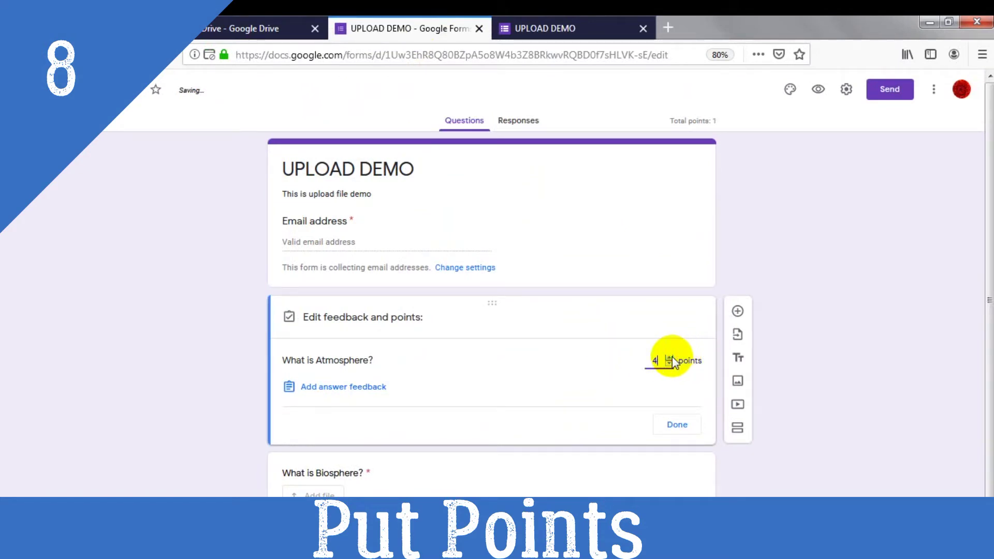
click(676, 423)
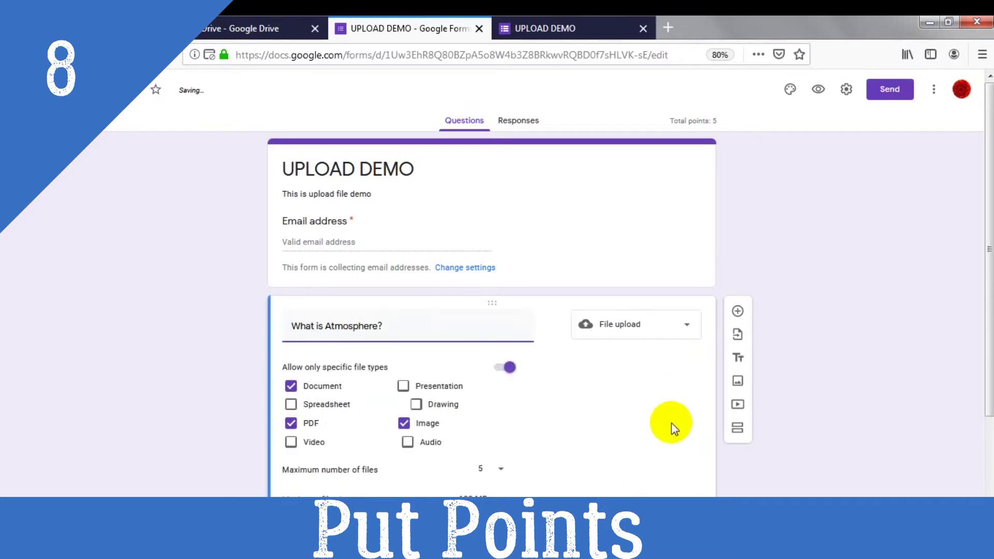
Assign 5 points to the question "What is Biosphere?" in its answer key and close the form preview
scroll(474, 481, down, 2)
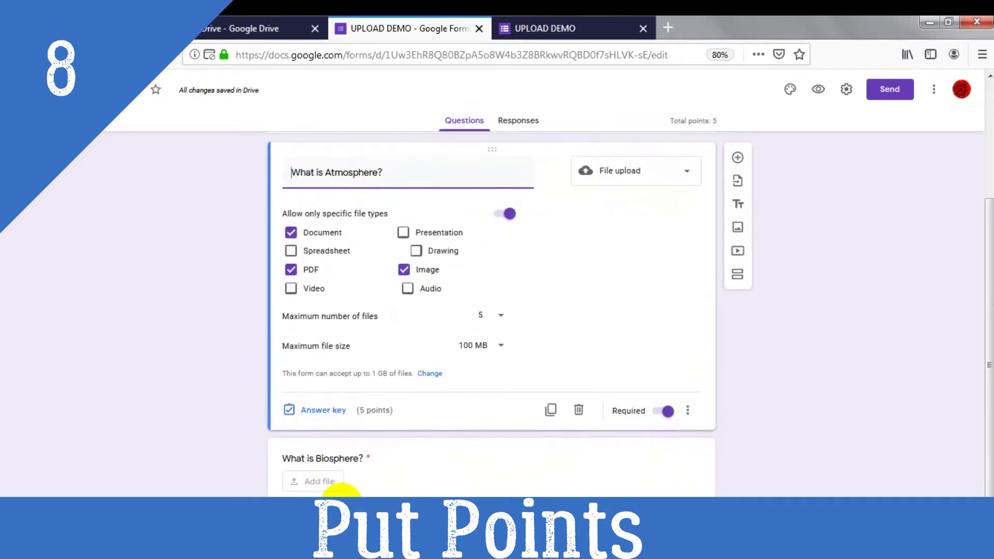
click(351, 467)
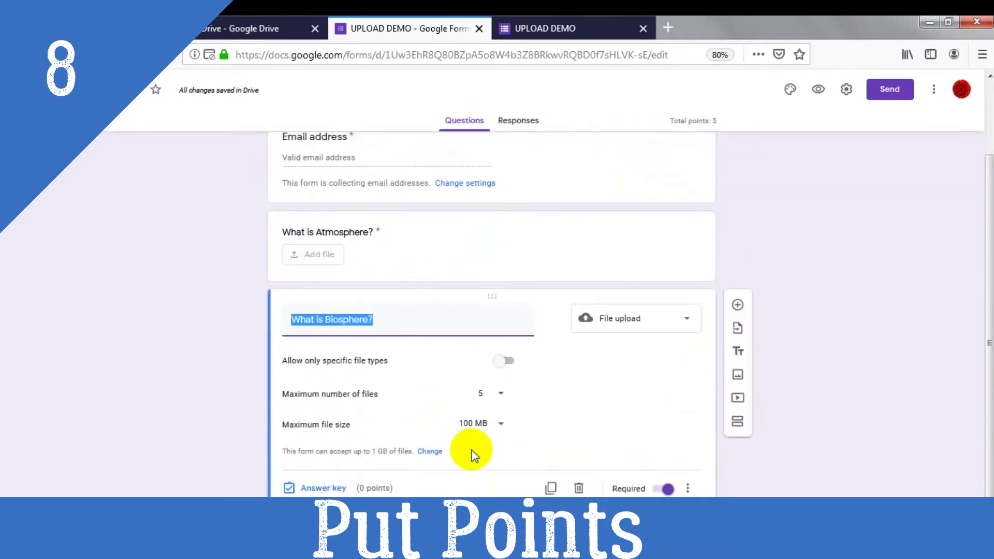
click(331, 489)
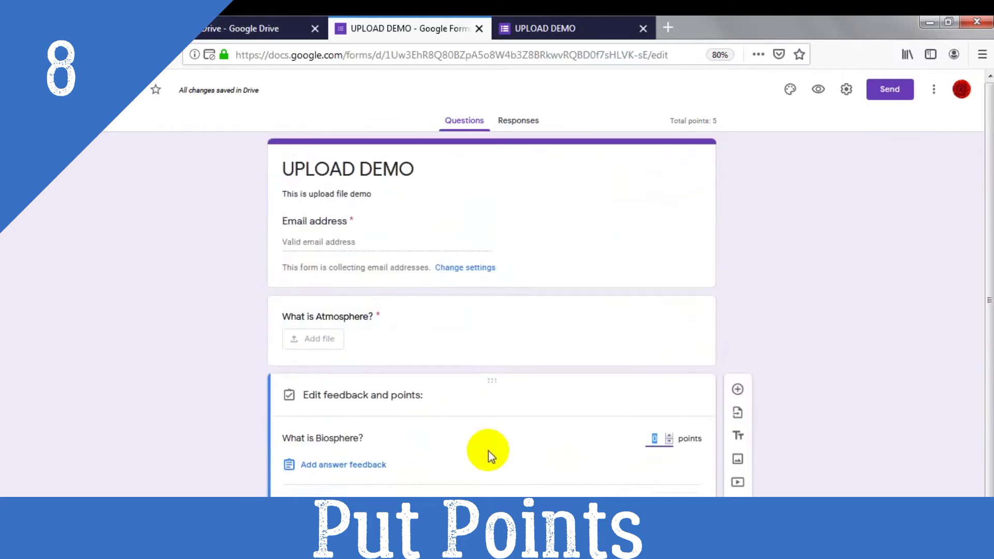
click(672, 440)
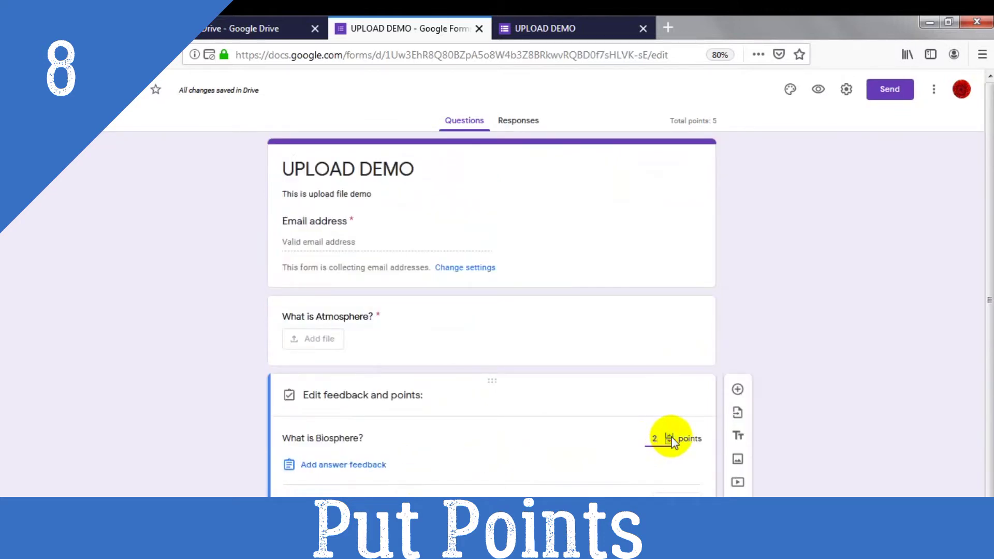
click(669, 494)
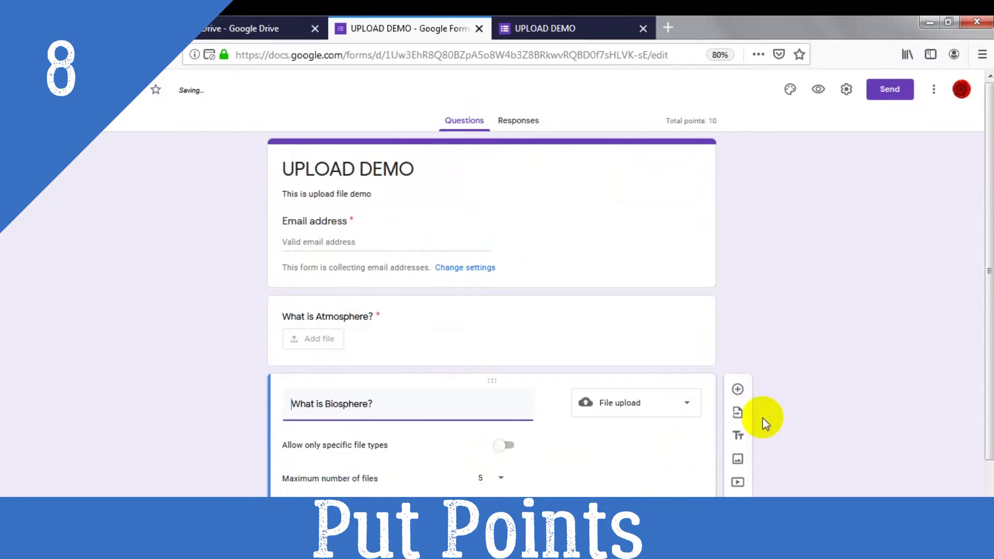
scroll(827, 415, up, 2)
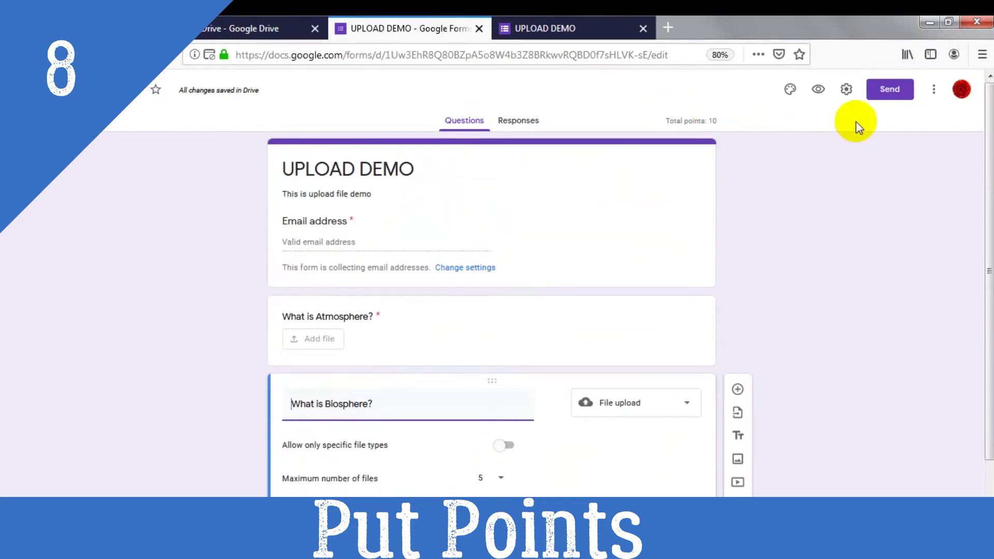
click(643, 29)
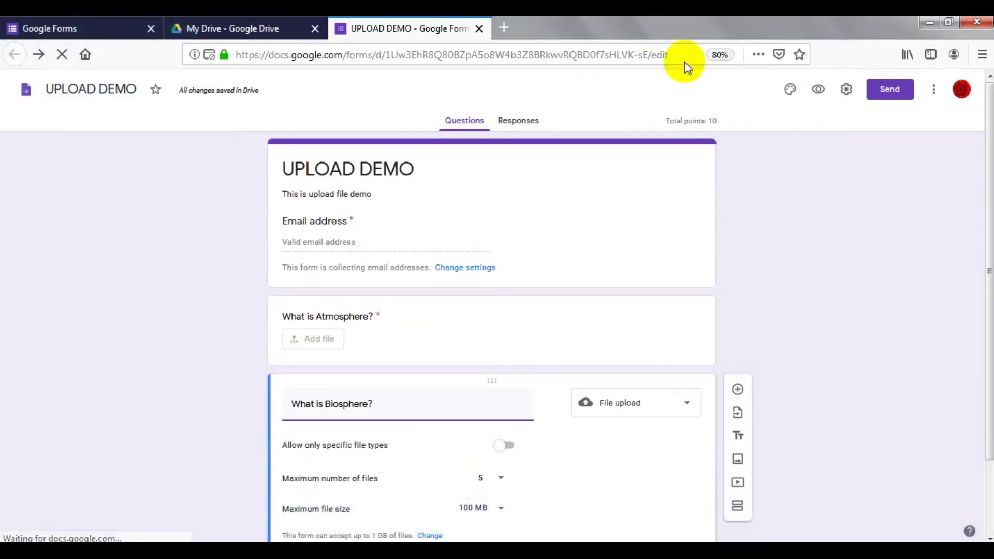
Set the coloured pencils picture from the Work and School themes as the form's header image
click(793, 93)
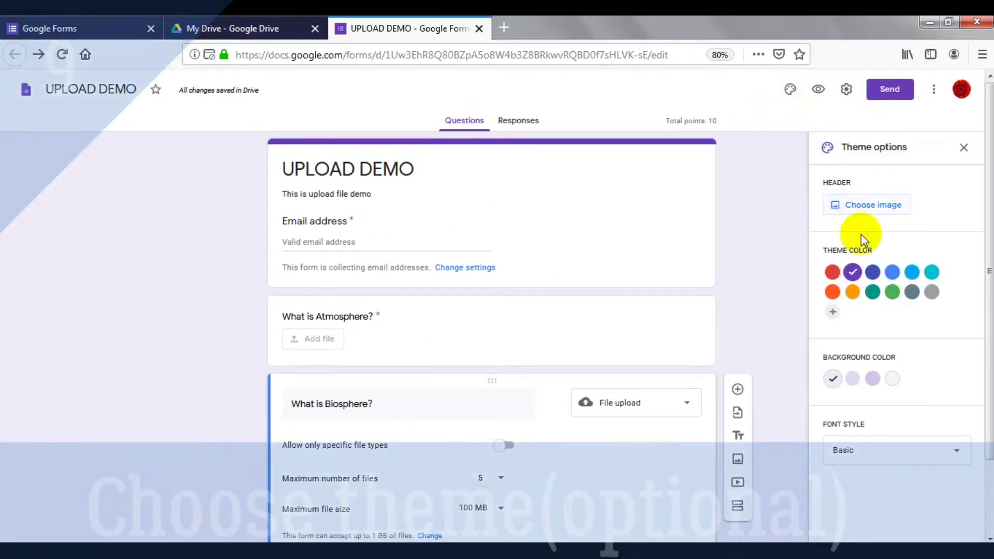
click(865, 207)
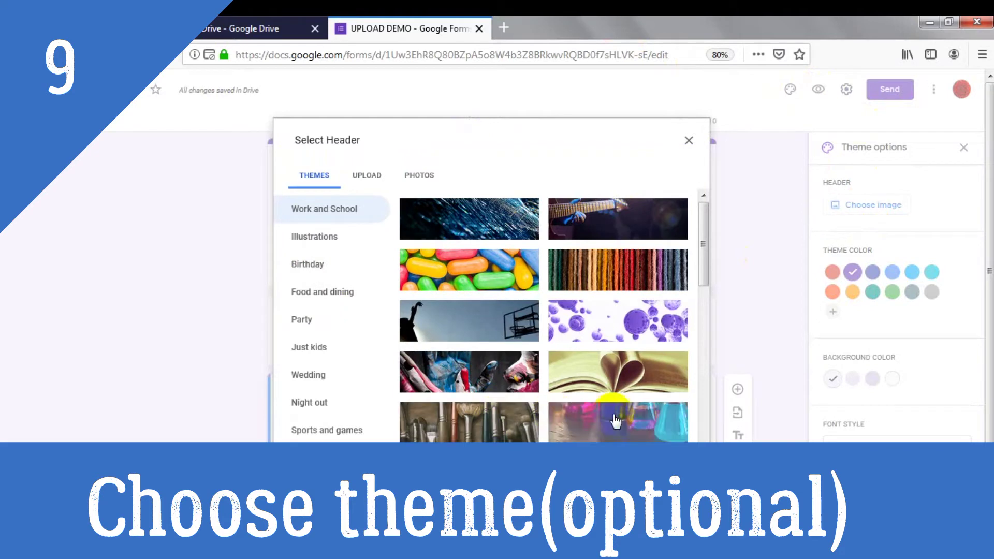
scroll(618, 412, down, 5)
scroll(617, 412, down, 10)
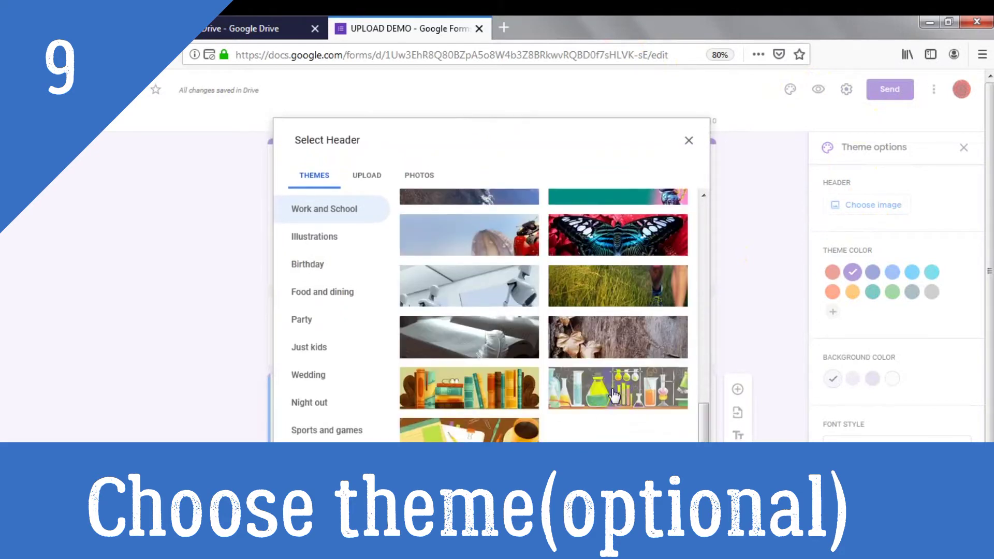
scroll(610, 375, up, 5)
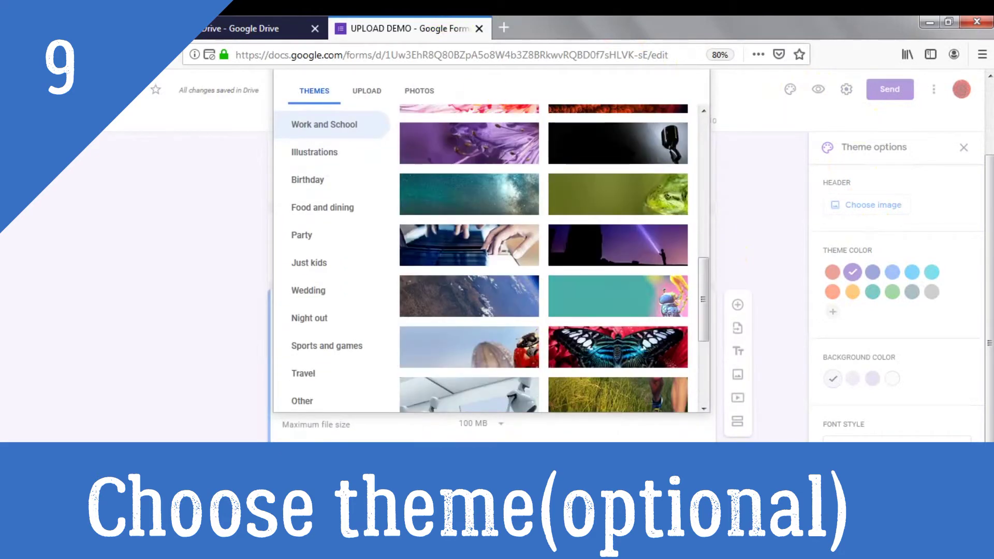
scroll(565, 275, up, 10)
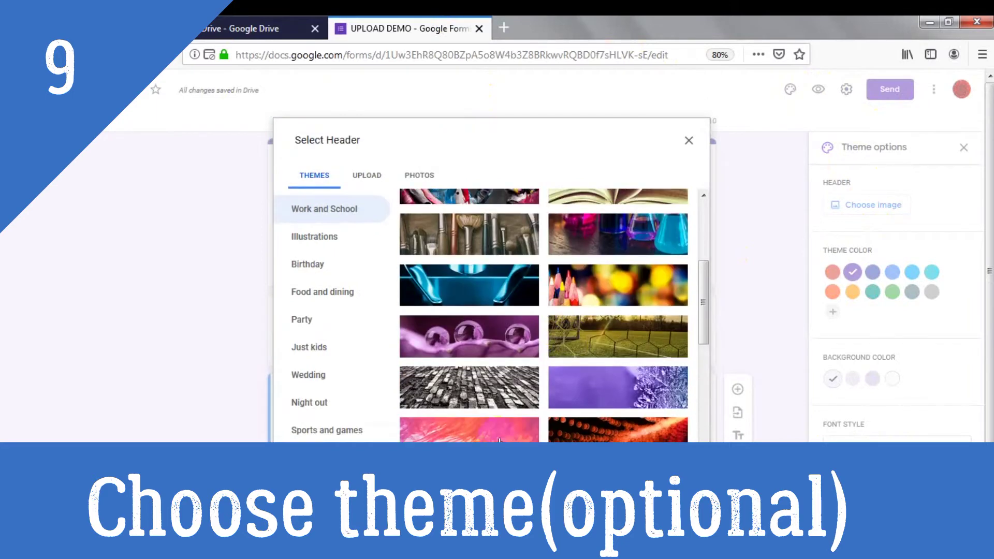
scroll(539, 376, up, 1)
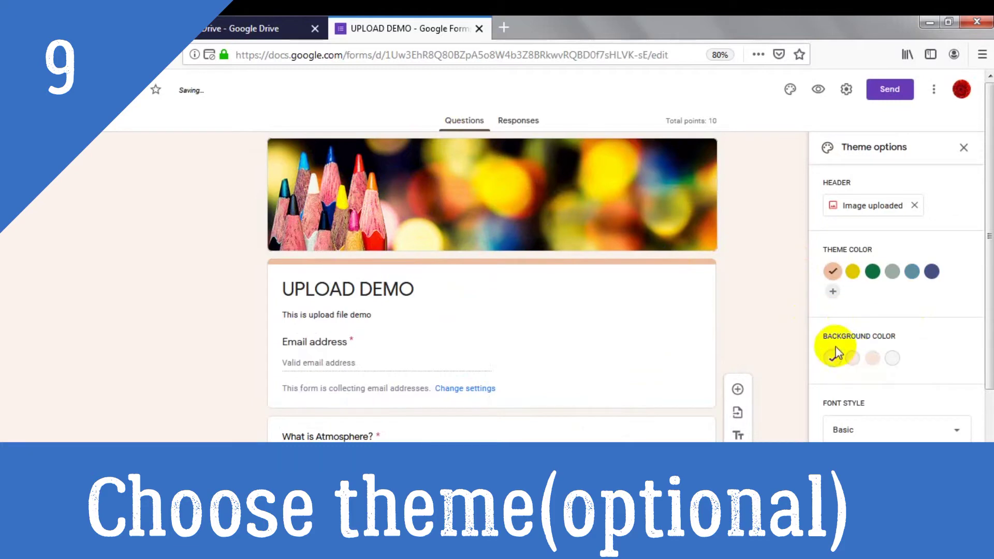
Set the form's background to the darkest peach shade and its font style to Playful, and close the theme options
click(873, 359)
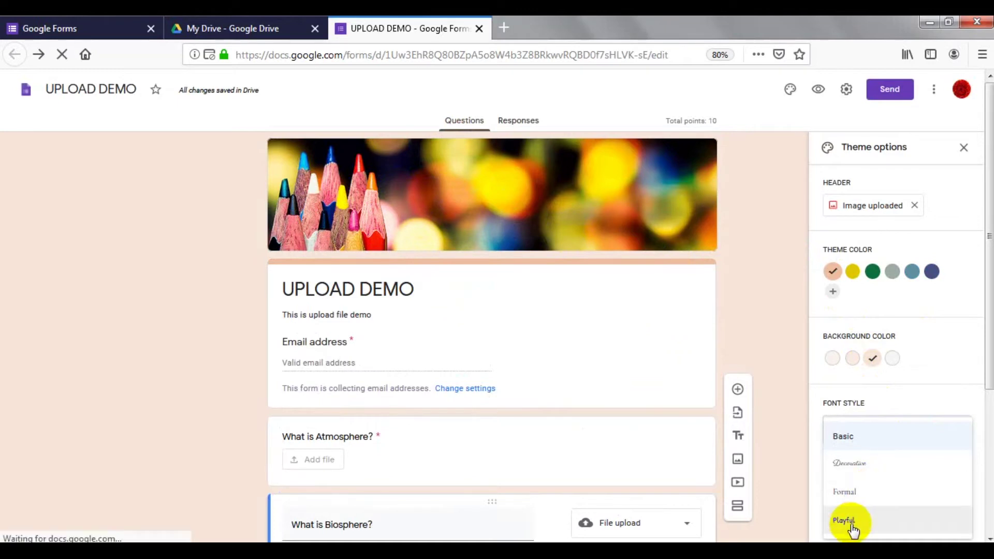
click(850, 523)
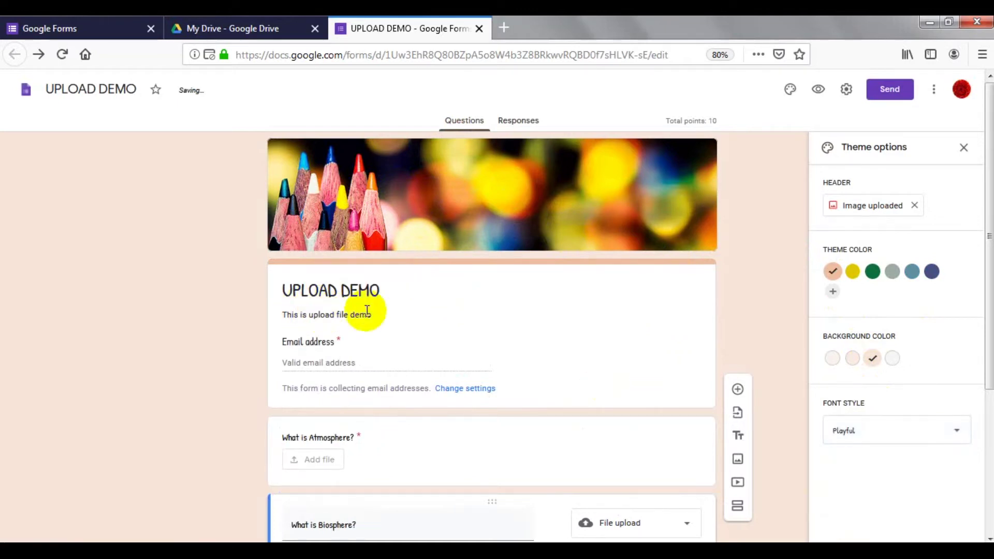
scroll(795, 384, down, 4)
scroll(795, 384, up, 1)
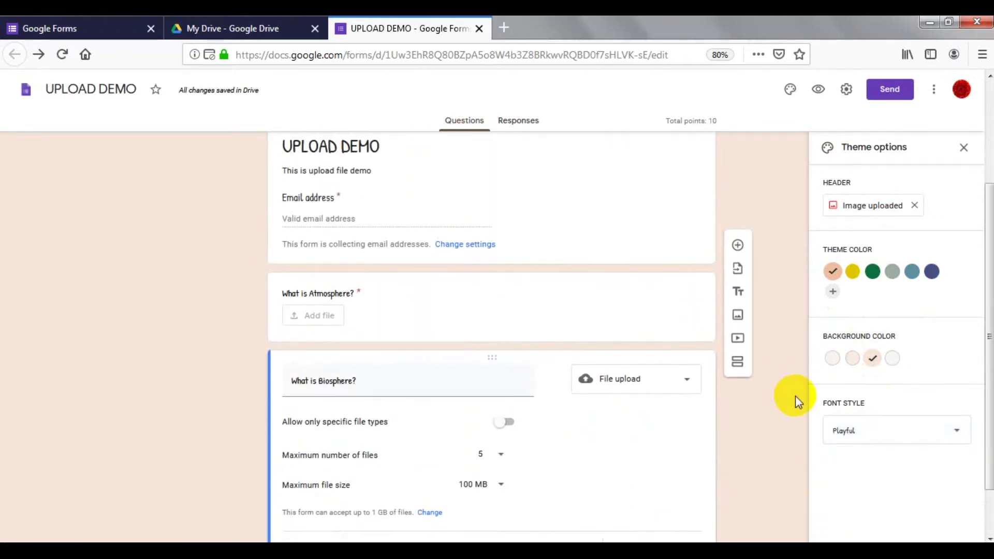
scroll(757, 426, down, 1)
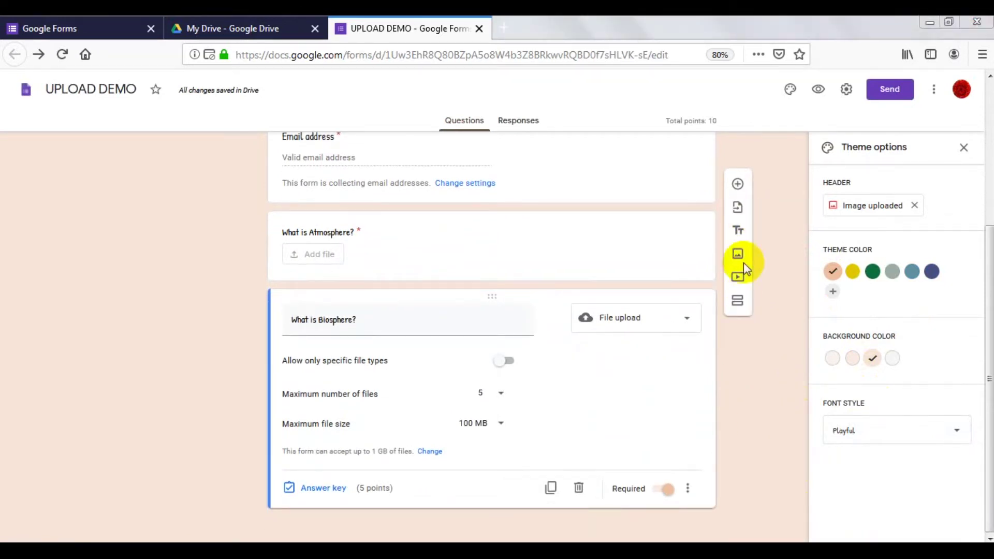
click(961, 148)
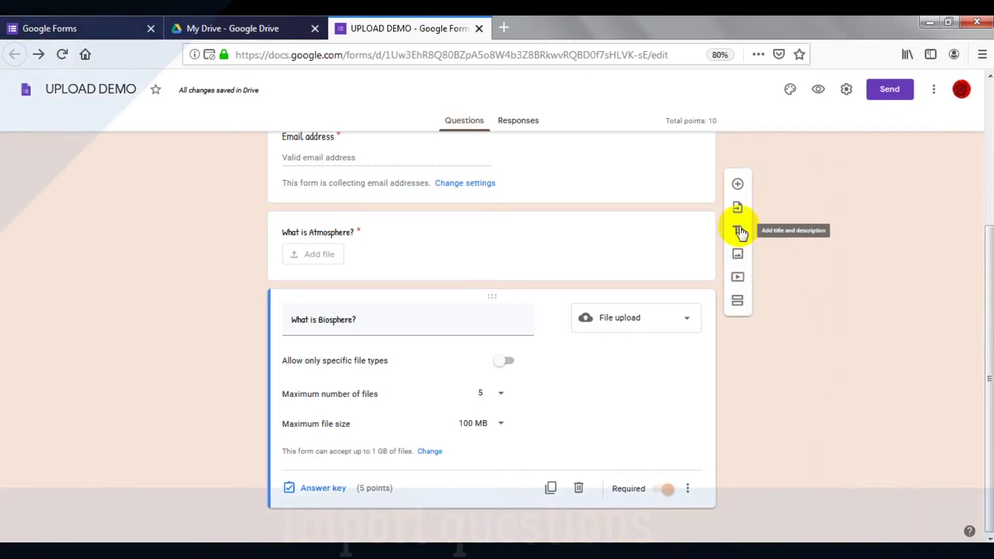
Choose the form "LATEST-STD-VI REVISION PART-II" as the source for importing questions
click(738, 206)
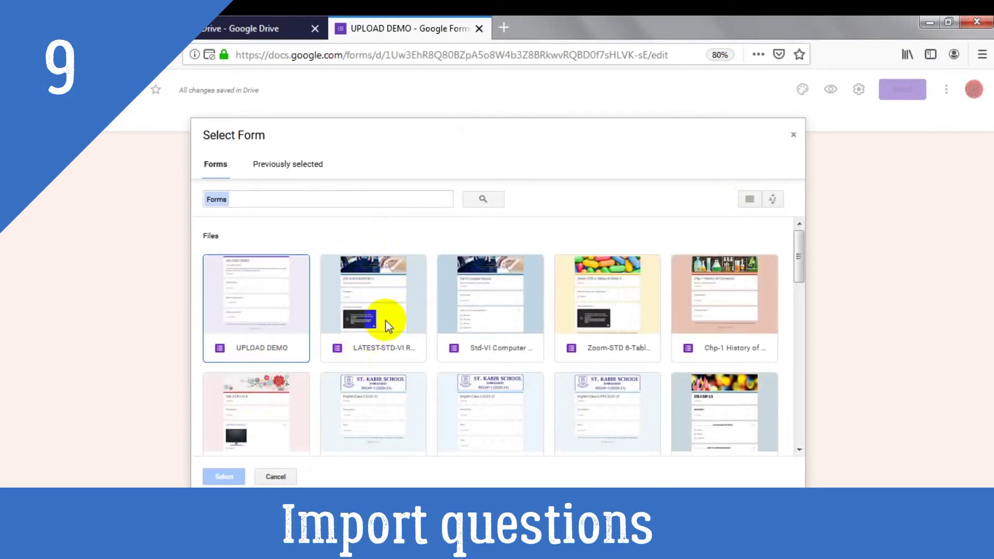
click(389, 305)
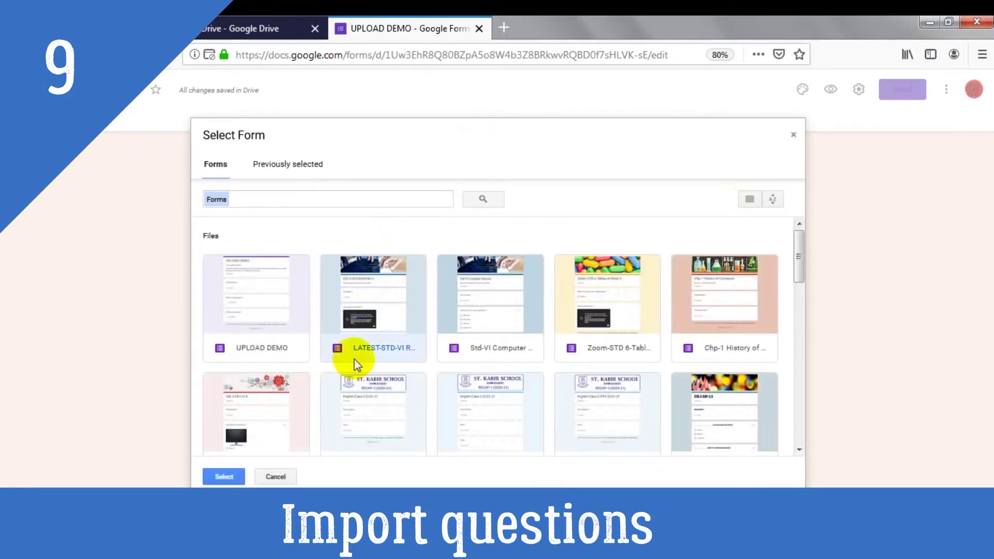
click(224, 476)
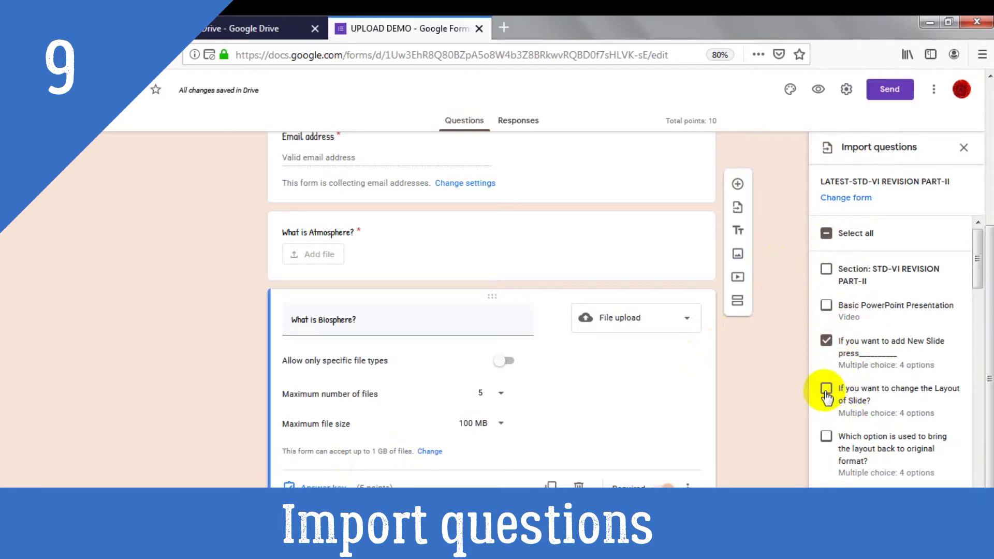
Import the six consecutive multiple choice questions from "If you want to add New Slide press" through "How to Ungroup Sections?"
scroll(970, 318, down, 5)
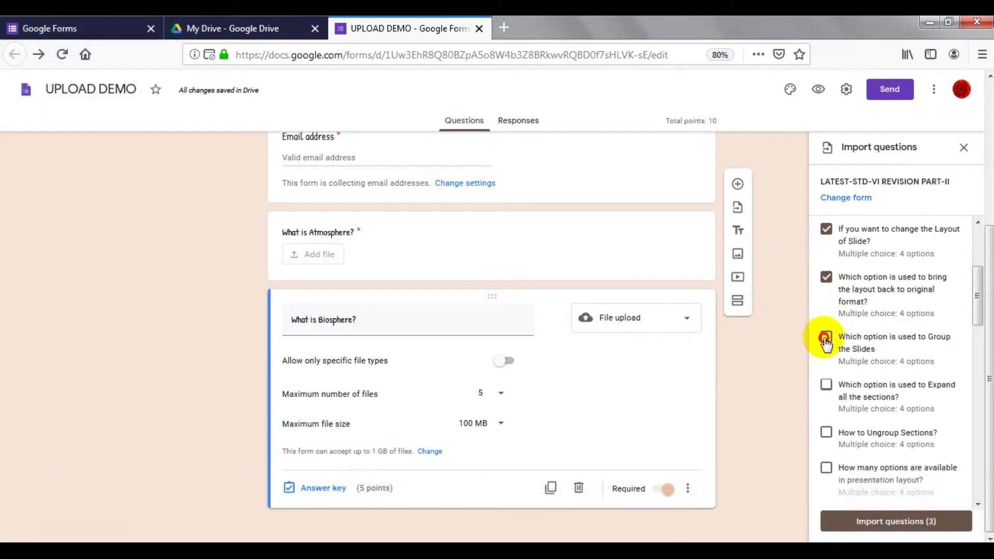
click(825, 338)
click(827, 434)
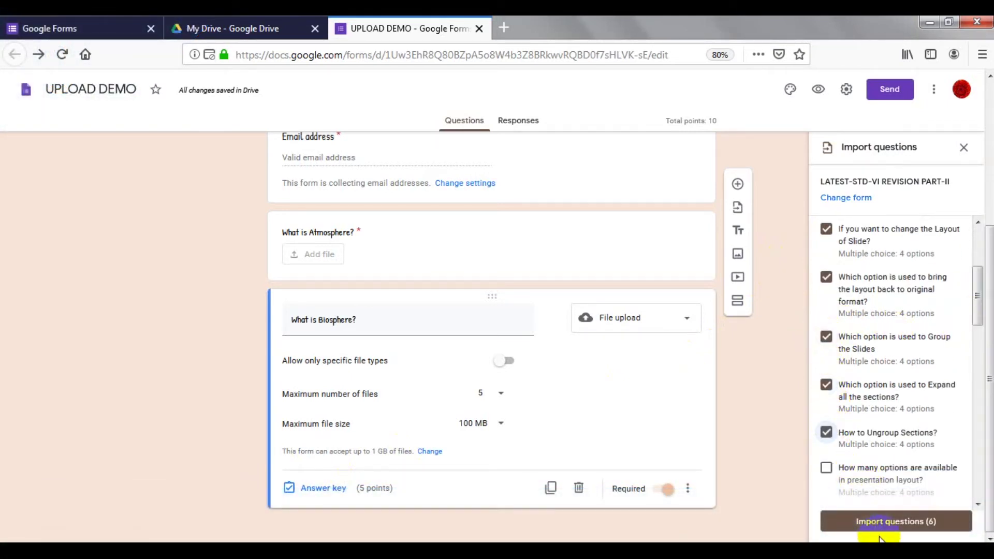
click(885, 523)
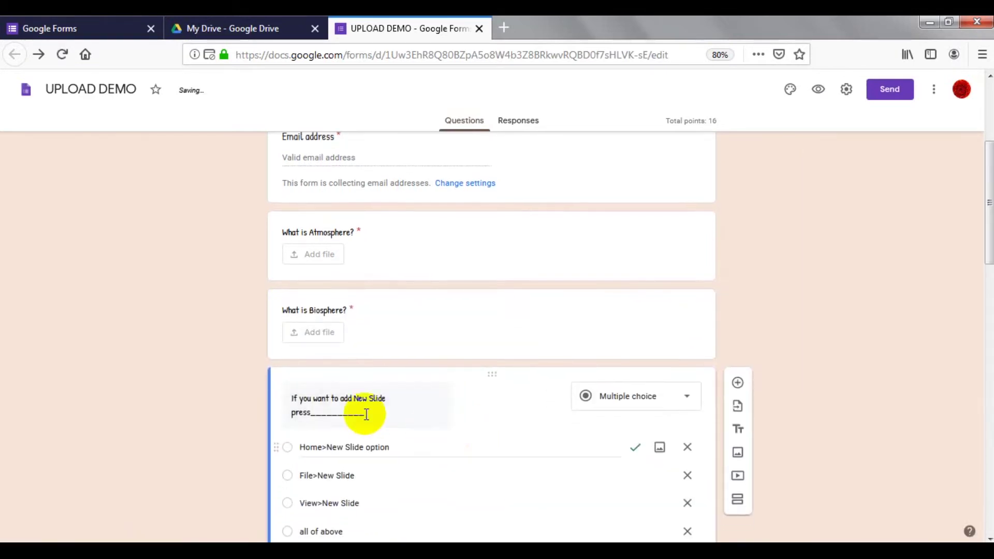
Review the imported questions and the form's total points in the editor and in a new form preview
scroll(506, 480, down, 15)
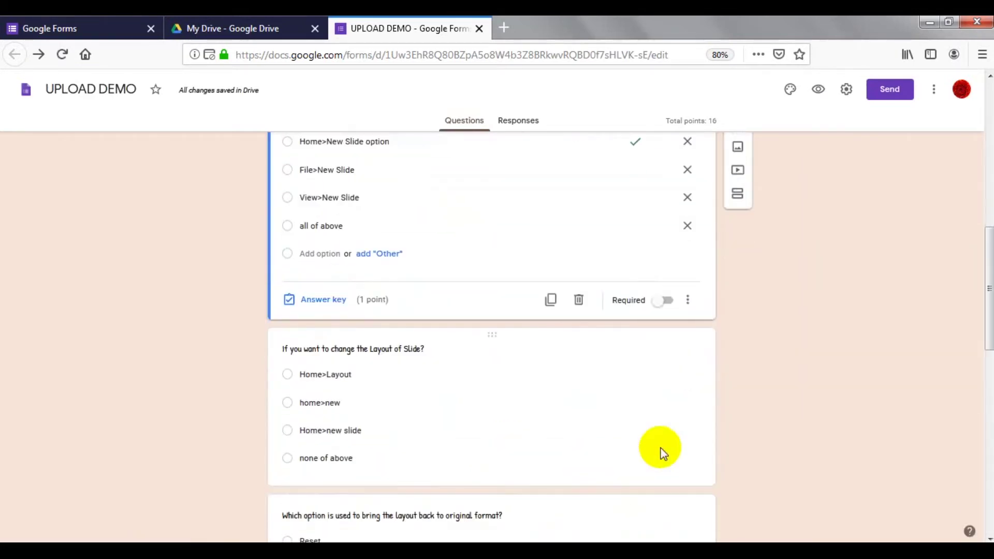
scroll(474, 396, down, 5)
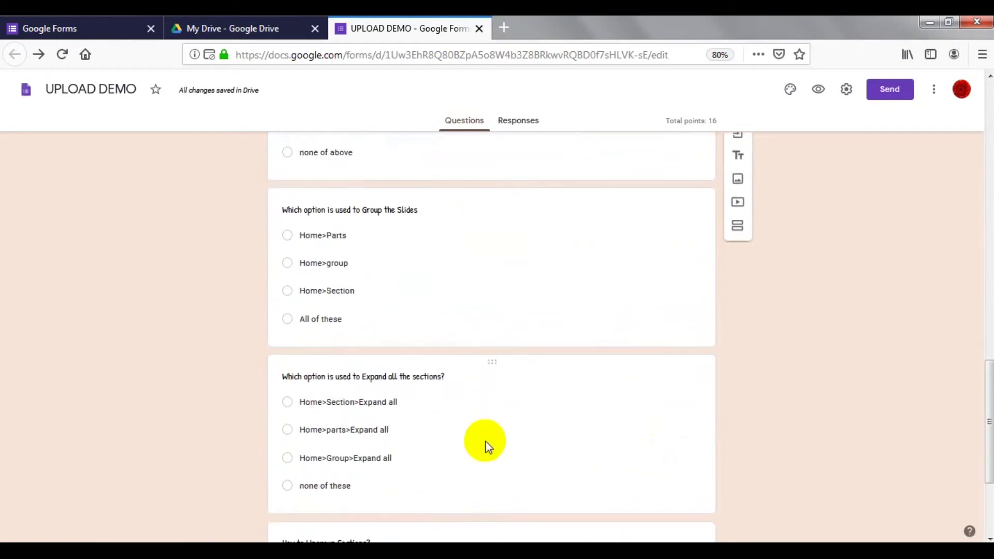
scroll(492, 450, up, 20)
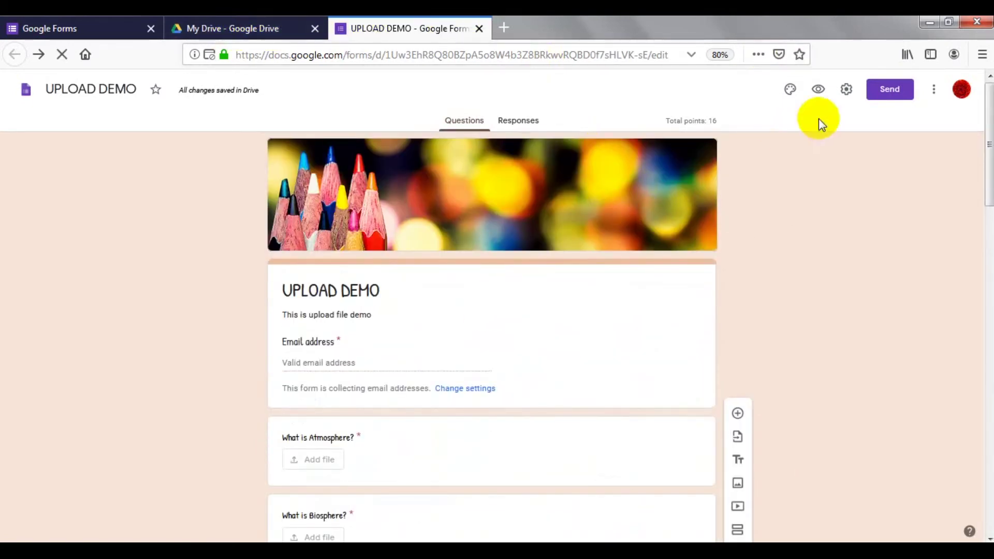
click(818, 89)
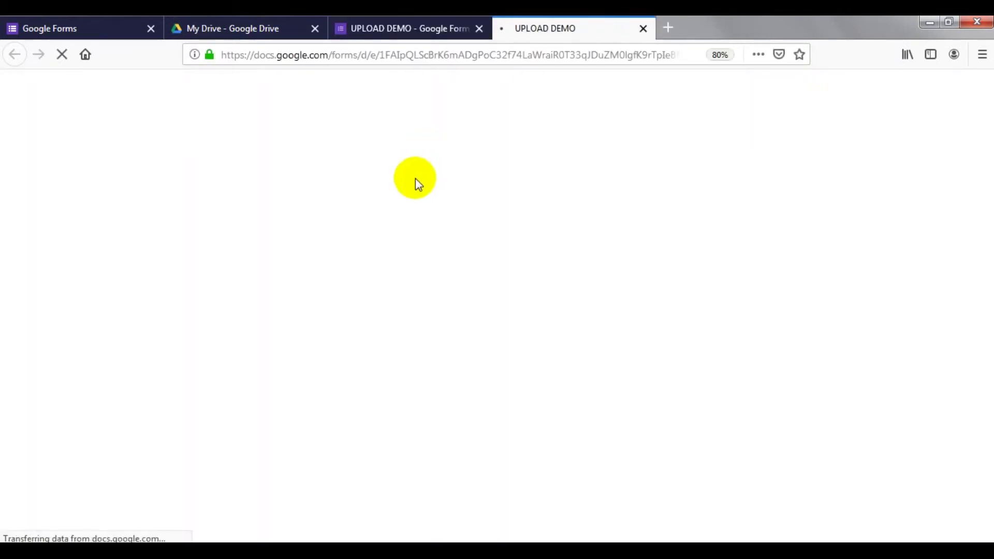
scroll(510, 310, down, 3)
scroll(504, 298, down, 8)
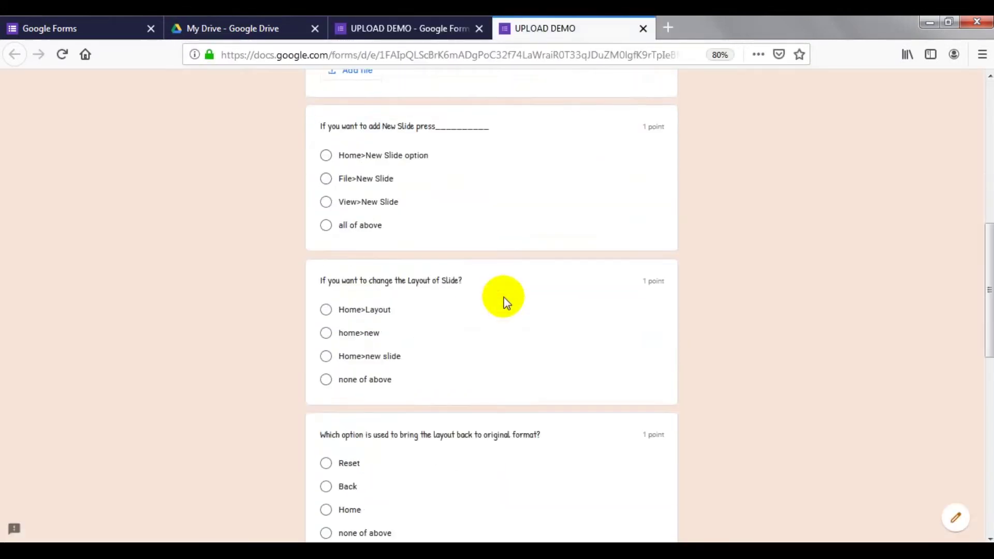
scroll(629, 335, down, 10)
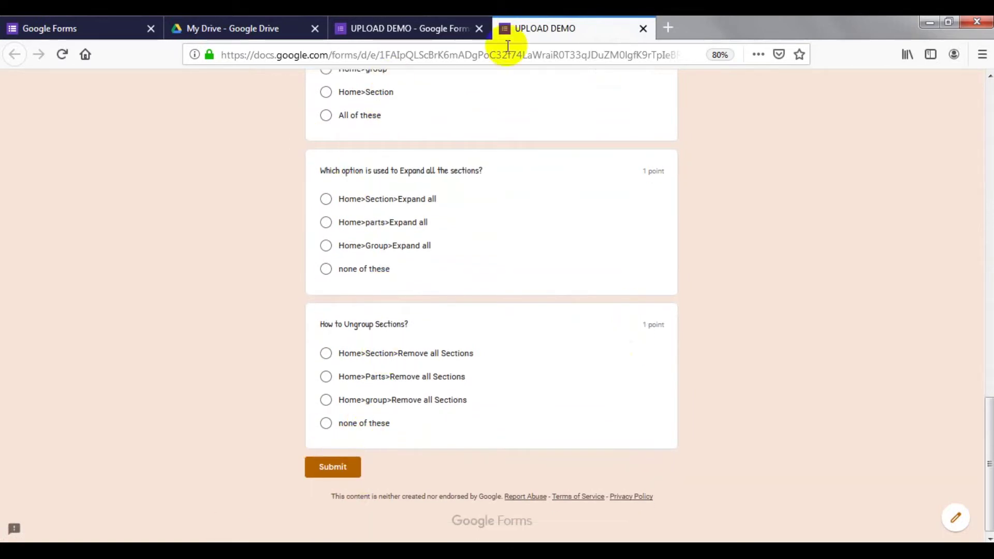
click(412, 24)
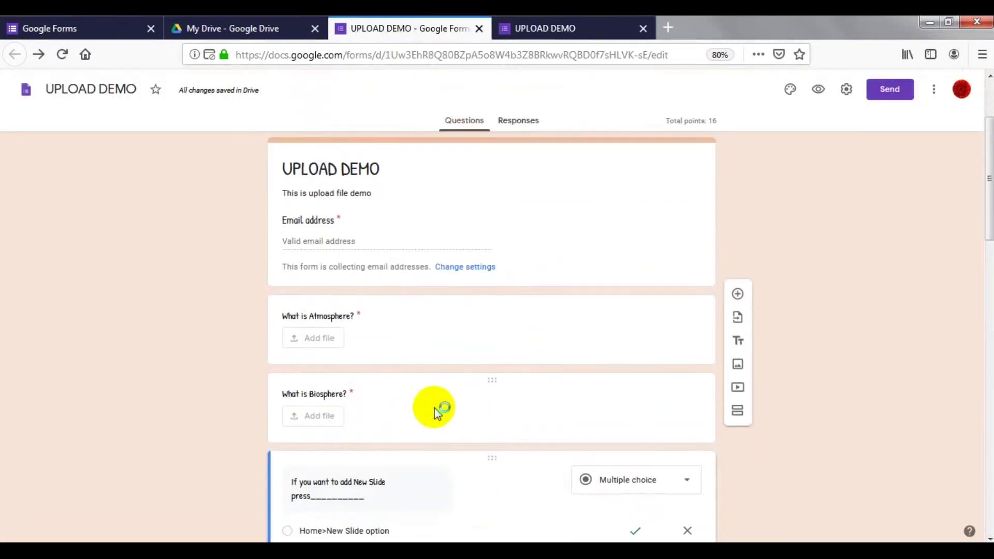
scroll(435, 412, down, 12)
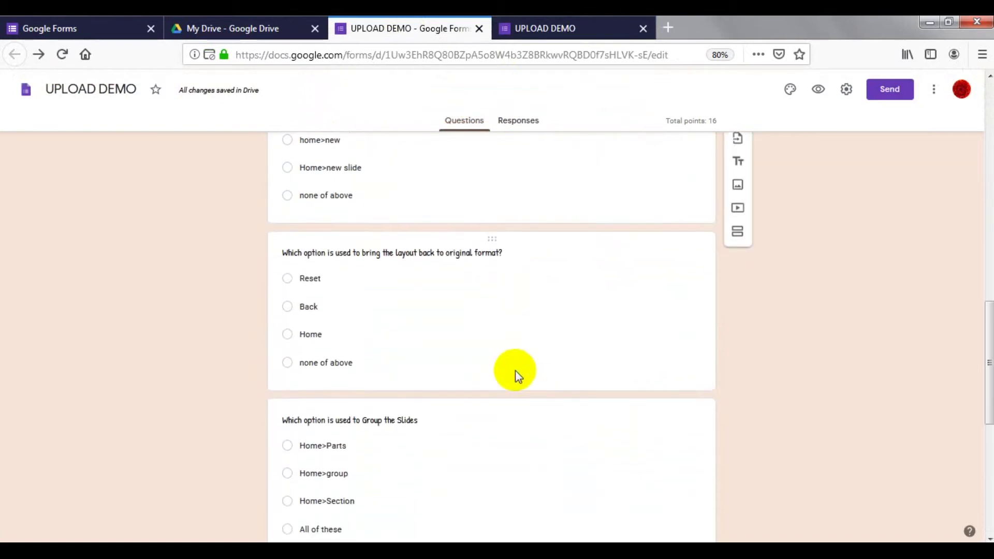
scroll(515, 370, up, 8)
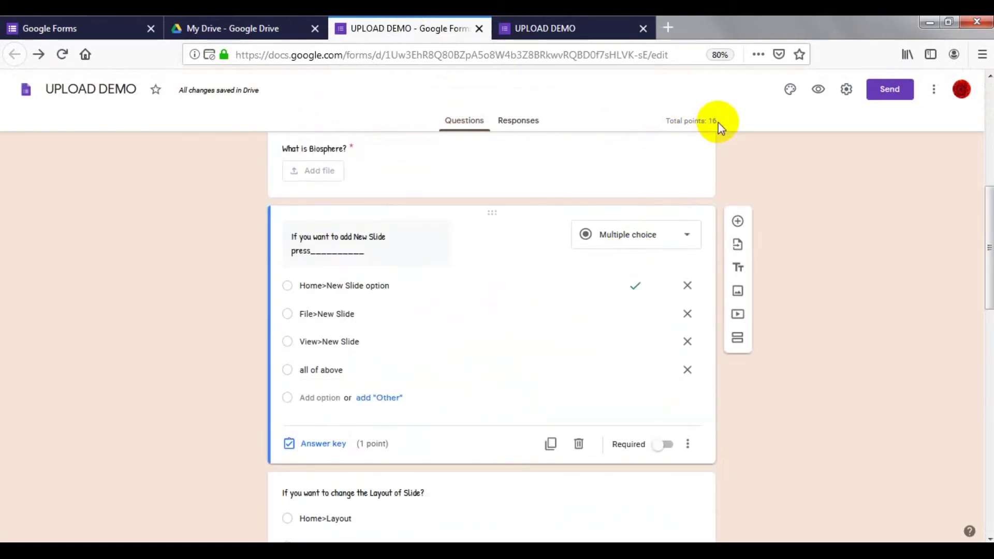
In the form preview, upload 4-44289_tag-toppers-animal-posters-ramen-art-clipart-frame.png and 37-370100_frames-clipart-monkey-cartoon-animals-with-board.png as the answer to "What is Atmosphere?"
key(ctrl+Tab)
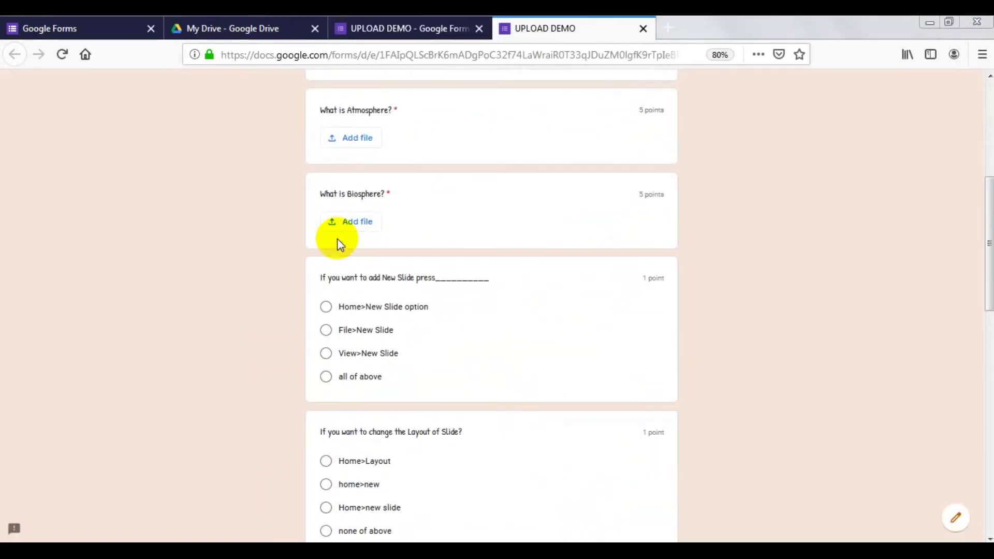
click(357, 139)
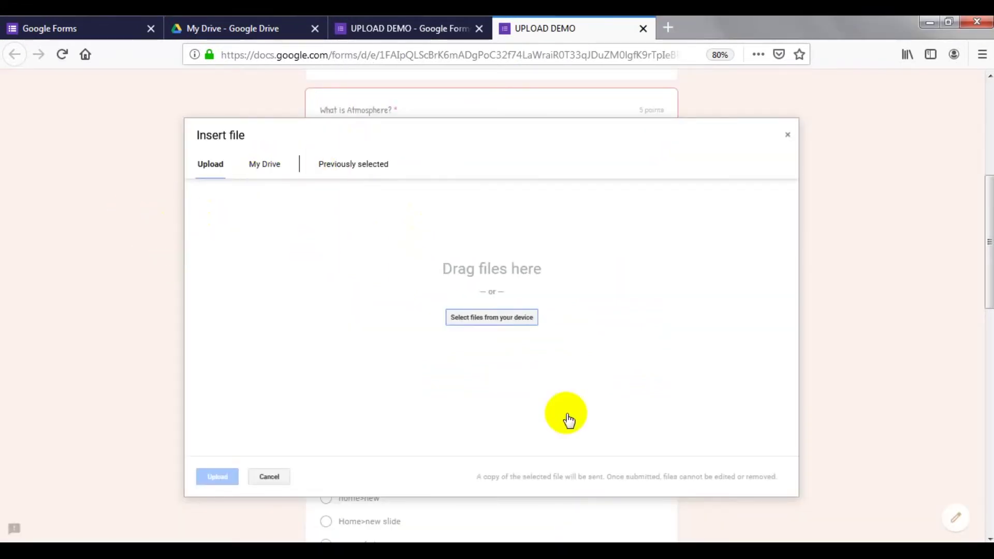
click(492, 317)
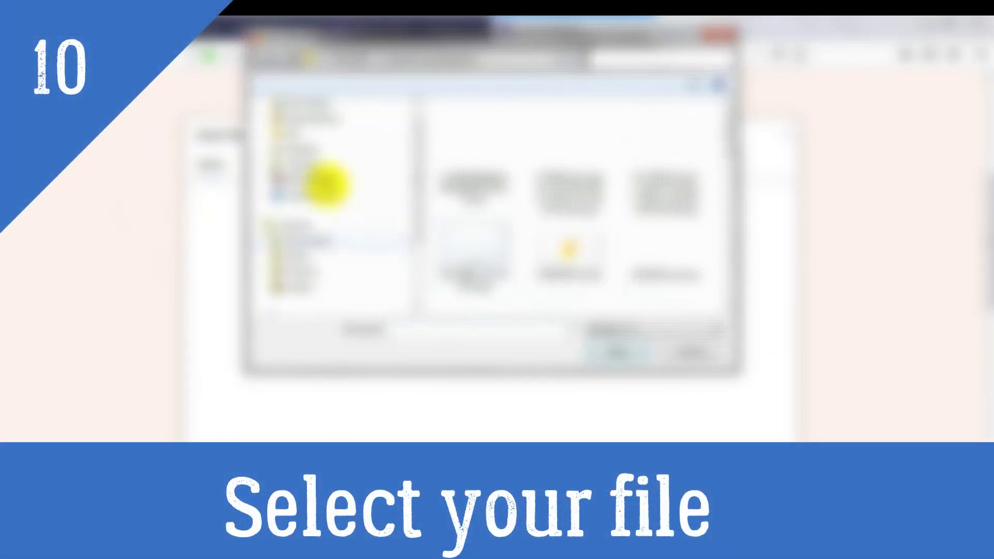
scroll(314, 156, down, 2)
click(563, 135)
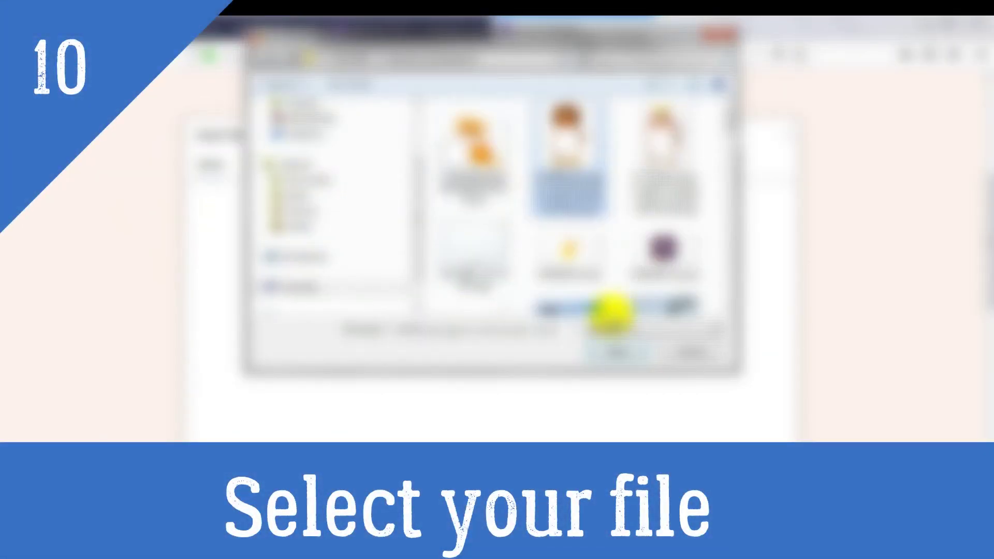
click(616, 349)
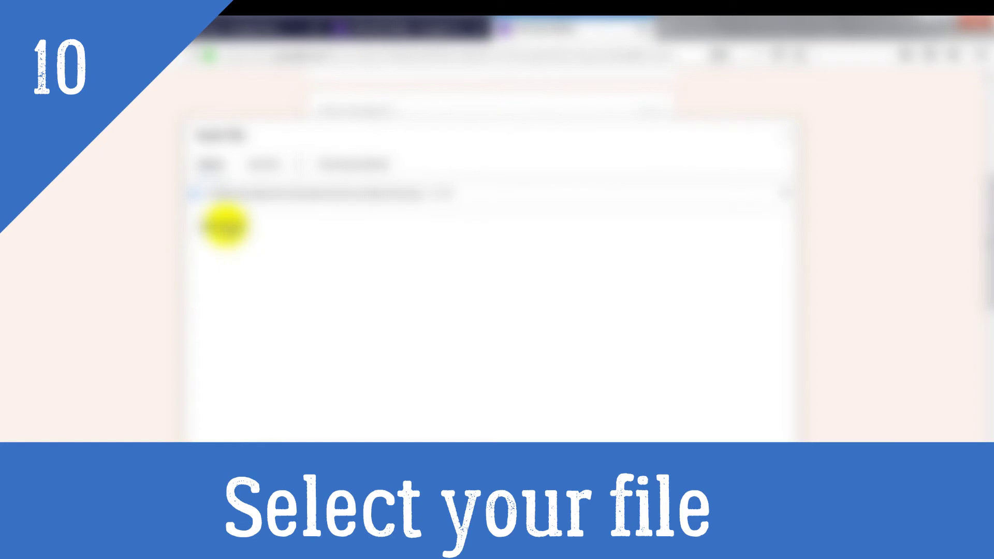
click(225, 226)
click(644, 166)
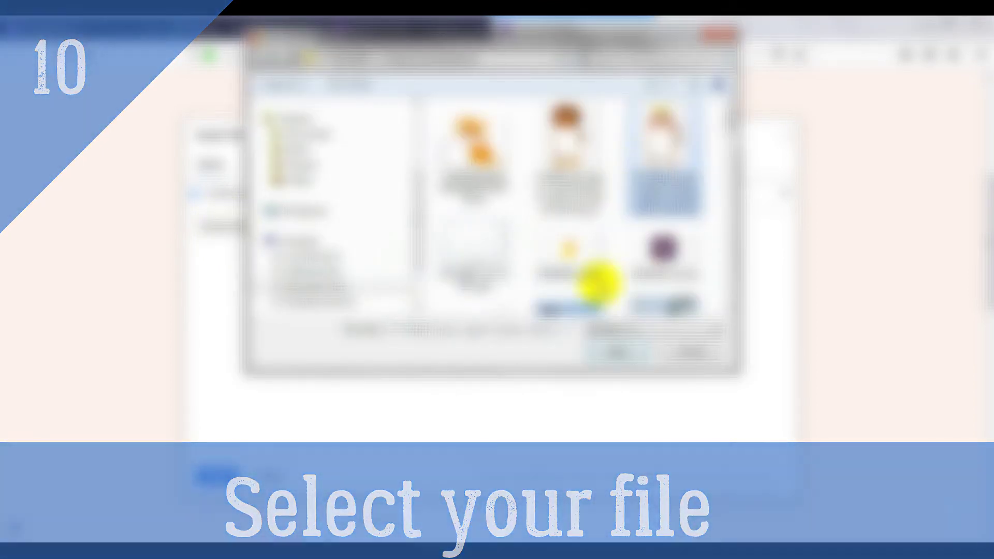
click(612, 350)
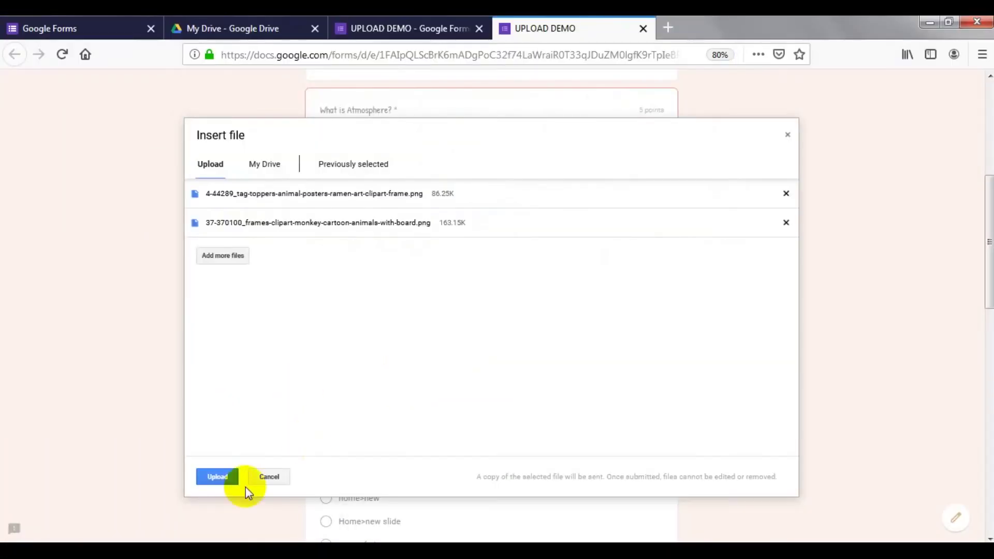
click(220, 475)
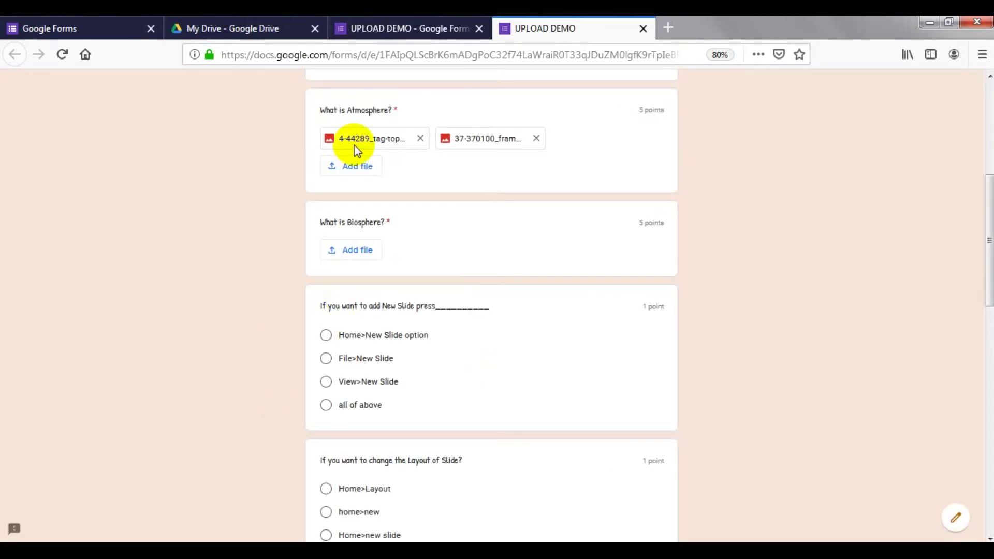
Upload the image files 1200x630waa.png and wood-floor-vector-9894404.jpg as the answer to "What is Biosphere?"
click(350, 251)
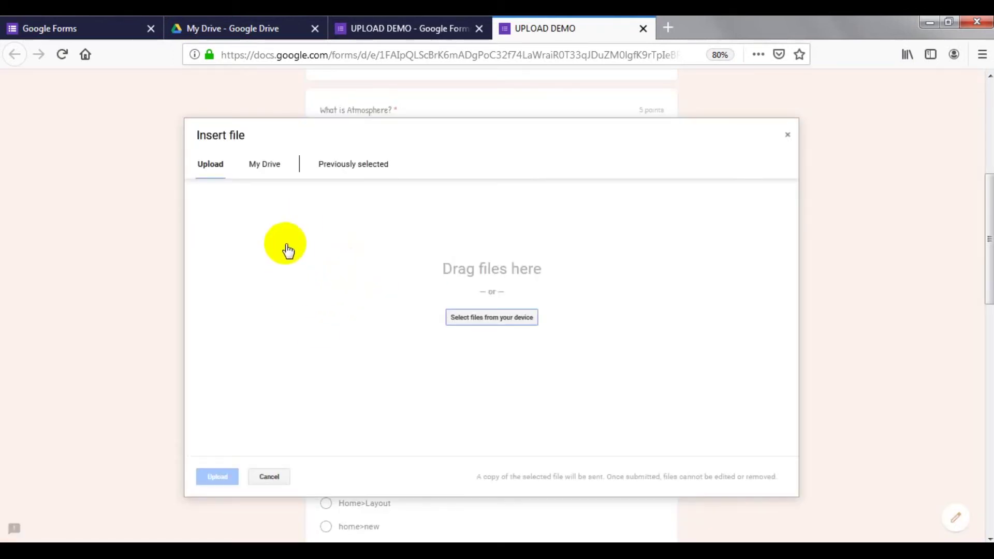
click(476, 315)
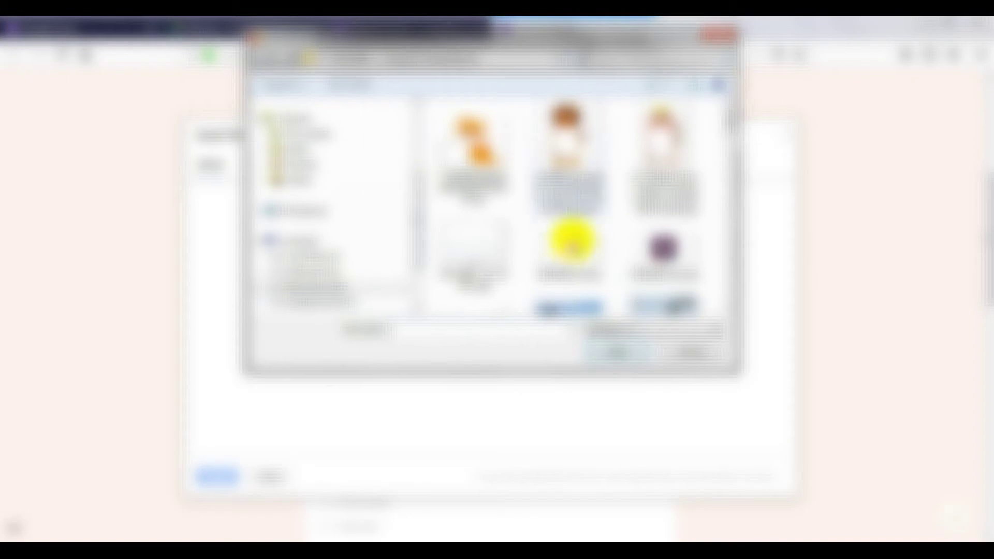
click(572, 245)
click(693, 259)
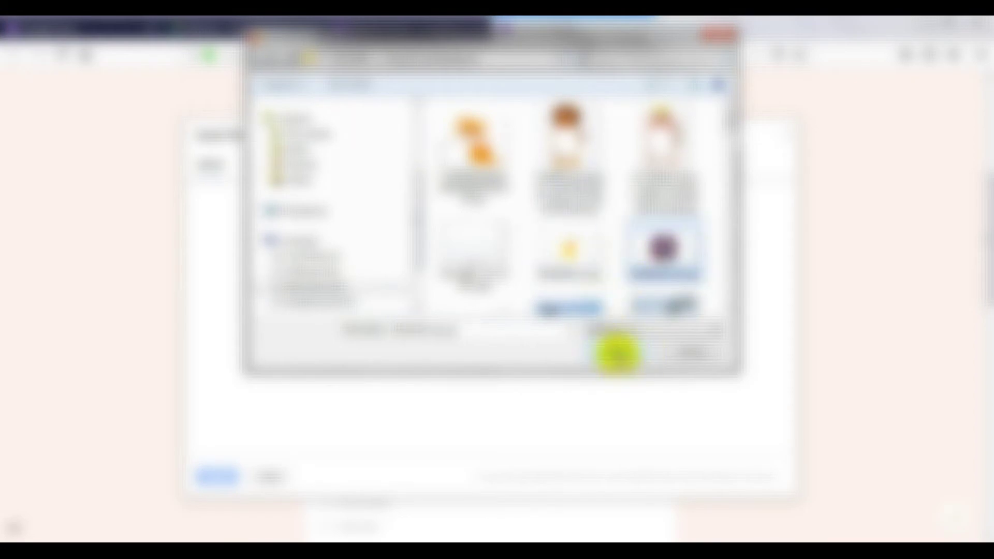
click(616, 350)
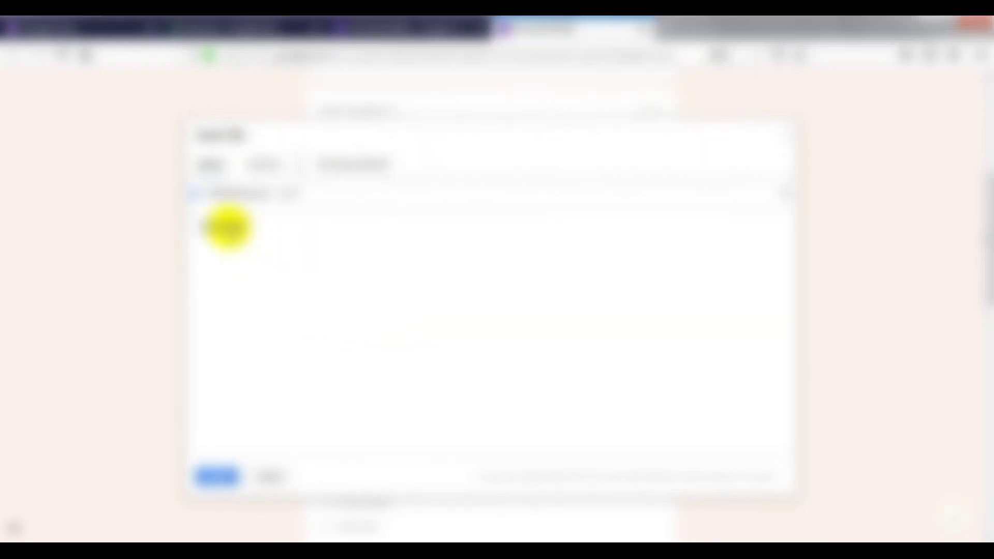
click(227, 226)
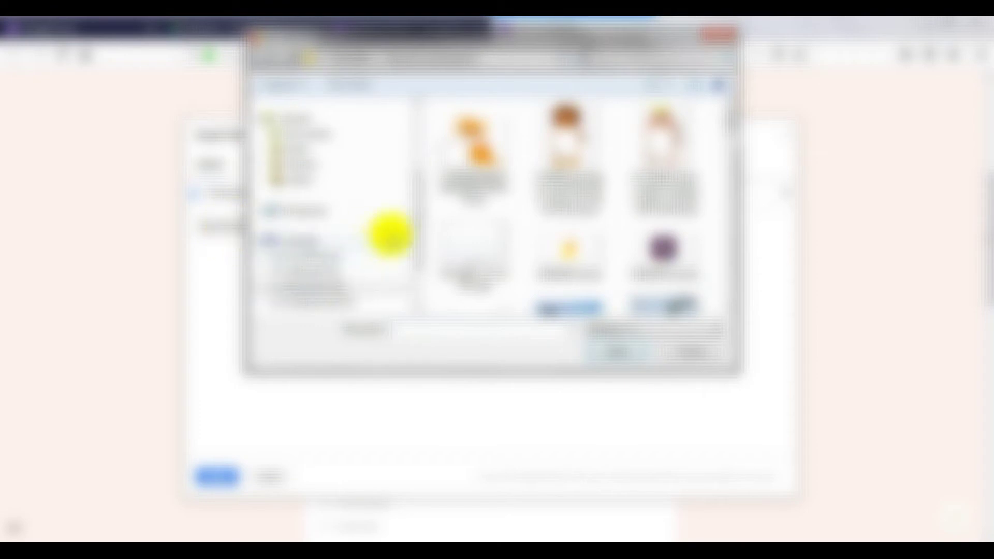
drag(413, 244, 414, 262)
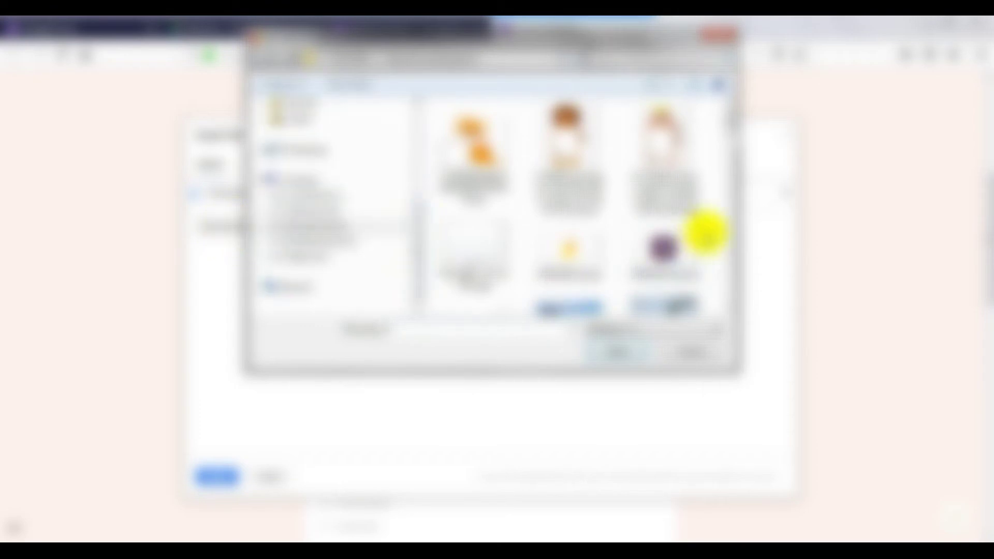
drag(732, 133, 725, 299)
click(568, 275)
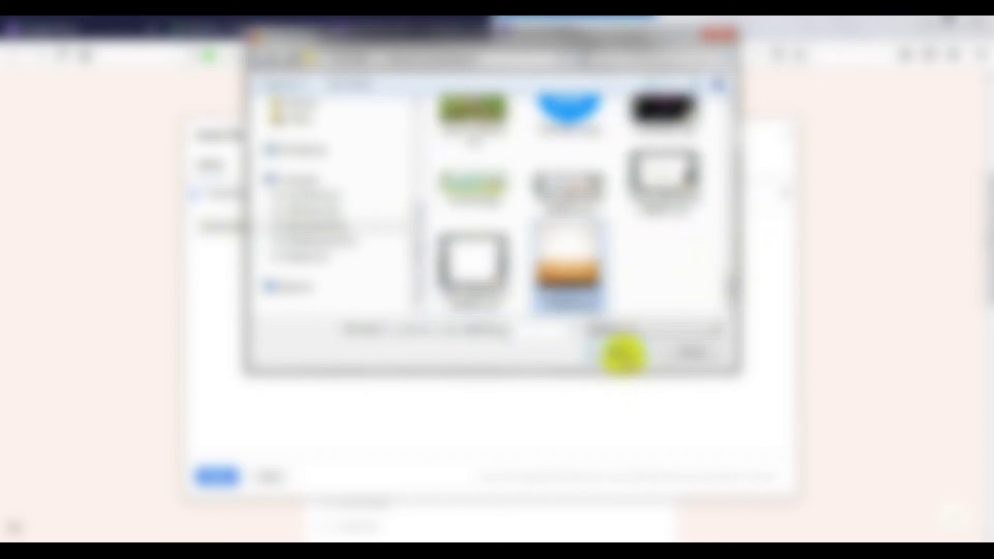
click(622, 354)
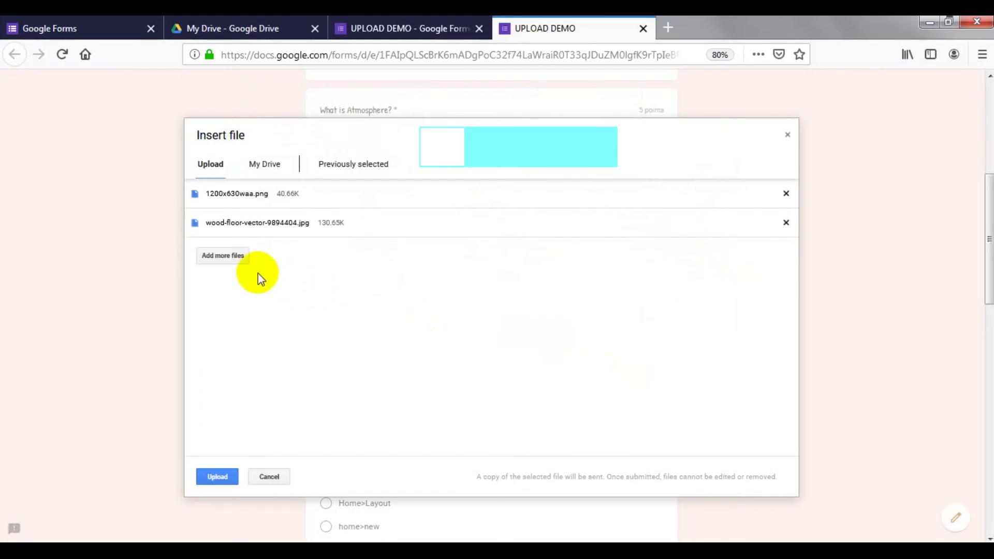
click(222, 475)
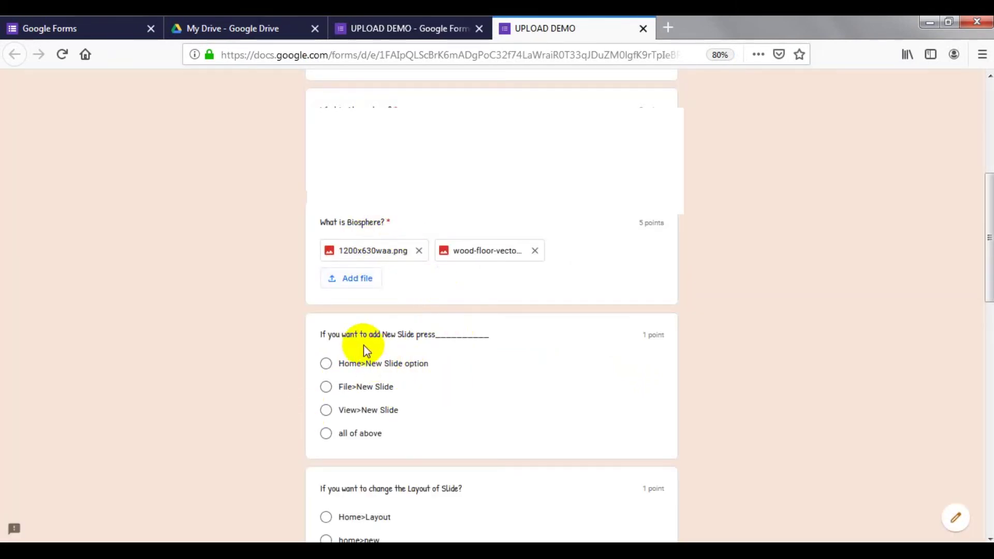
Fill in the respondent's email address and answer the question about adding a new slide with "File>New Slide"
scroll(399, 350, down, 2)
scroll(399, 350, up, 6)
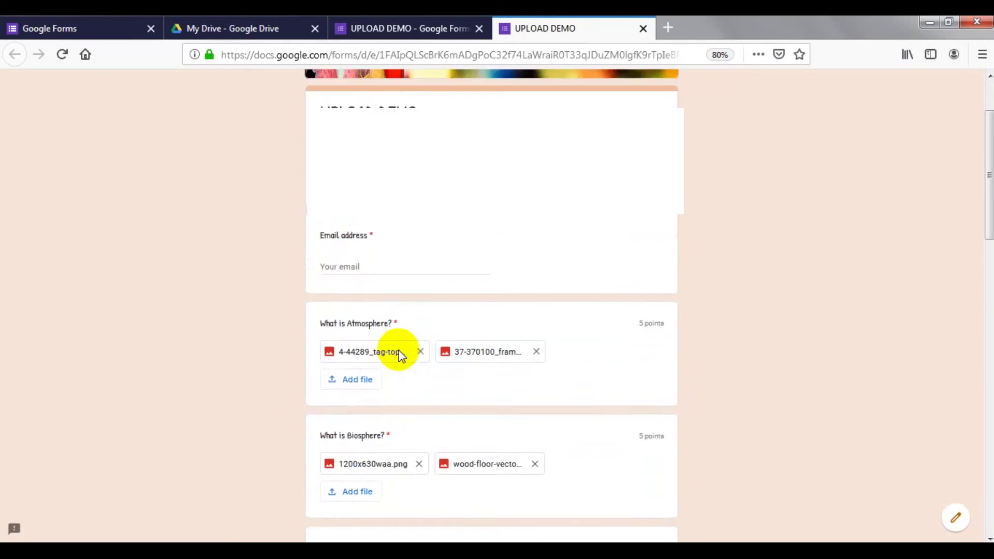
scroll(399, 352, down, 3)
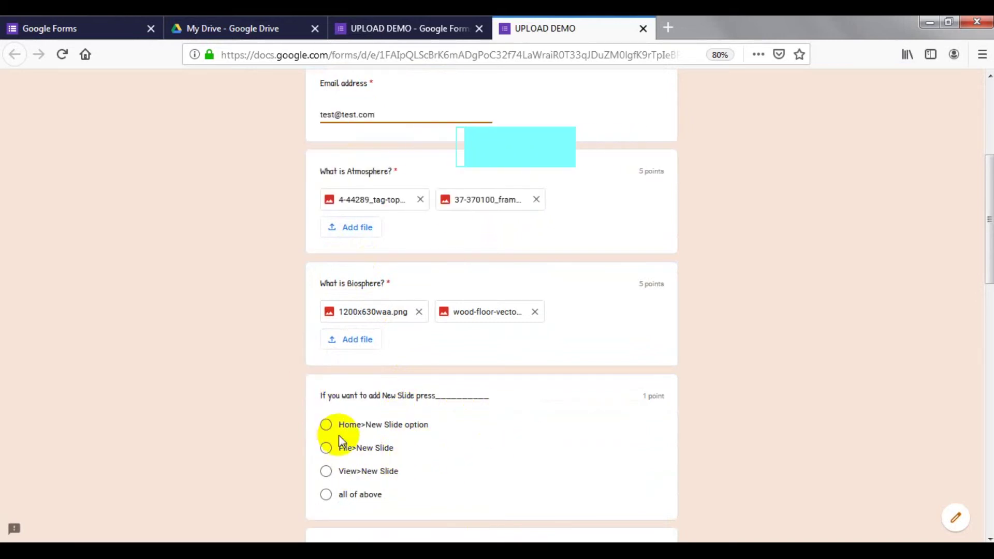
click(327, 449)
scroll(704, 446, down, 3)
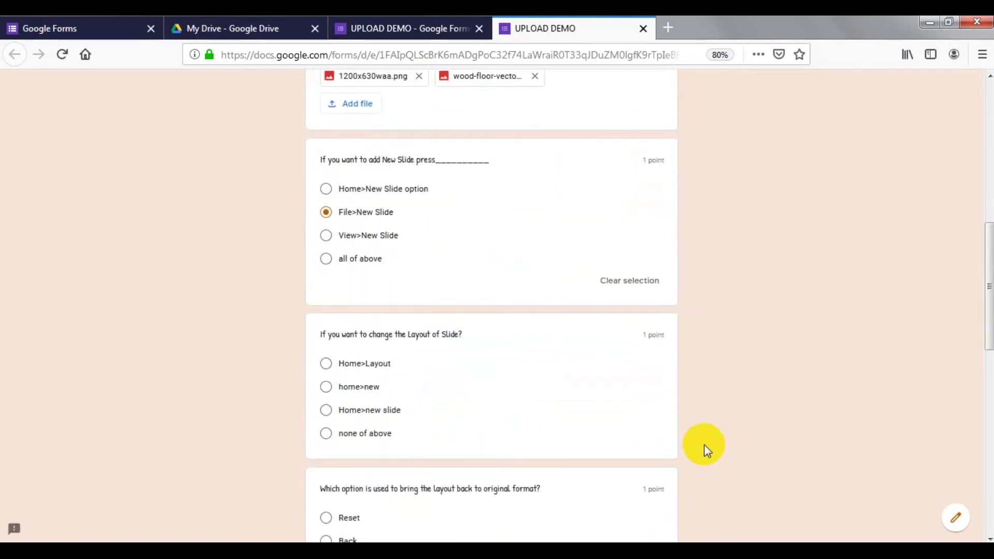
Answer the question about changing the slide layout with "Home>Layout" and the one about restoring the original layout format with "Reset"
scroll(663, 422, down, 1)
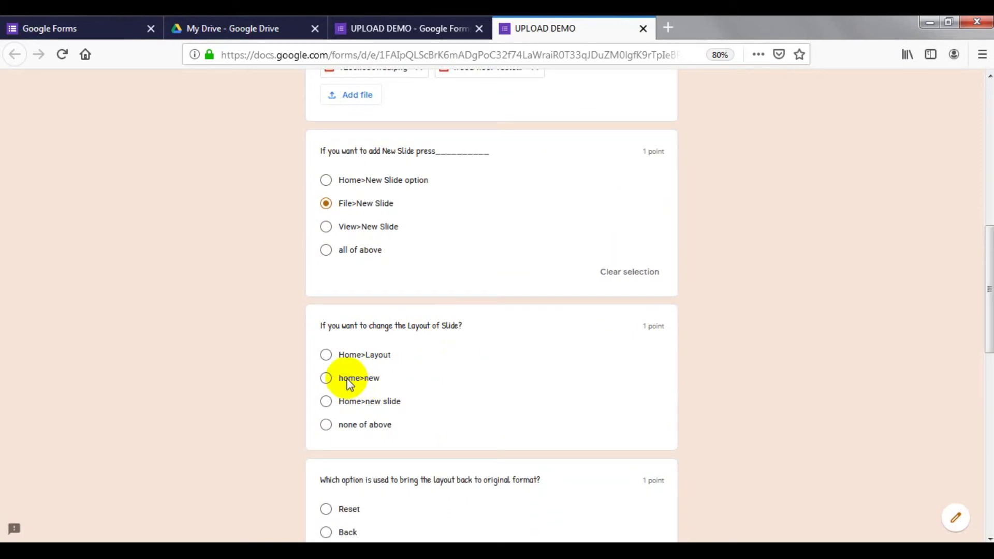
click(328, 355)
scroll(782, 346, down, 2)
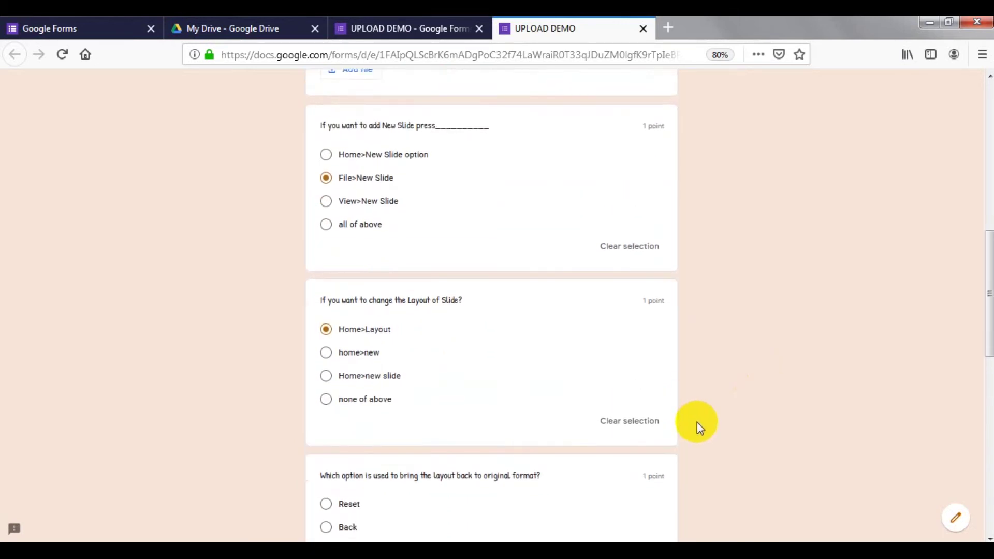
scroll(602, 410, down, 3)
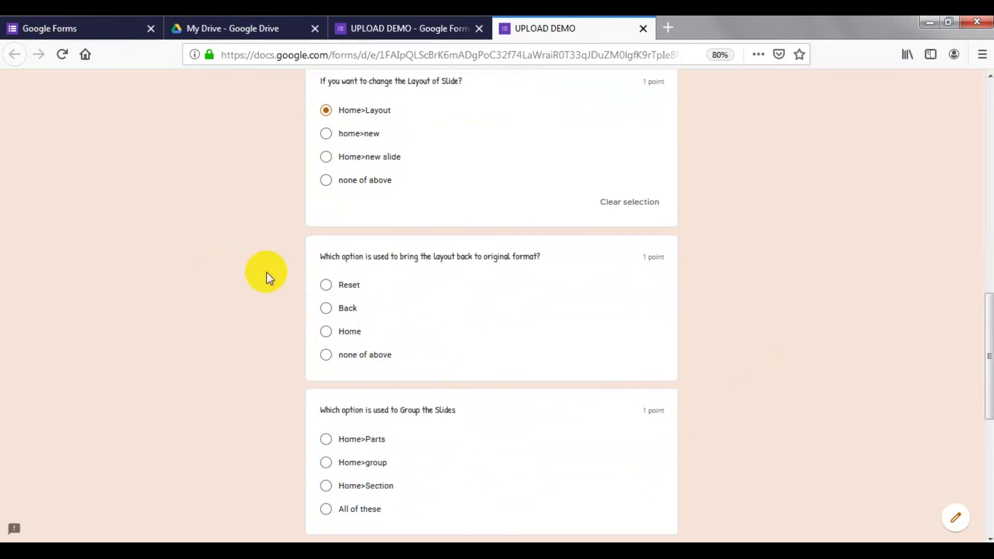
click(327, 290)
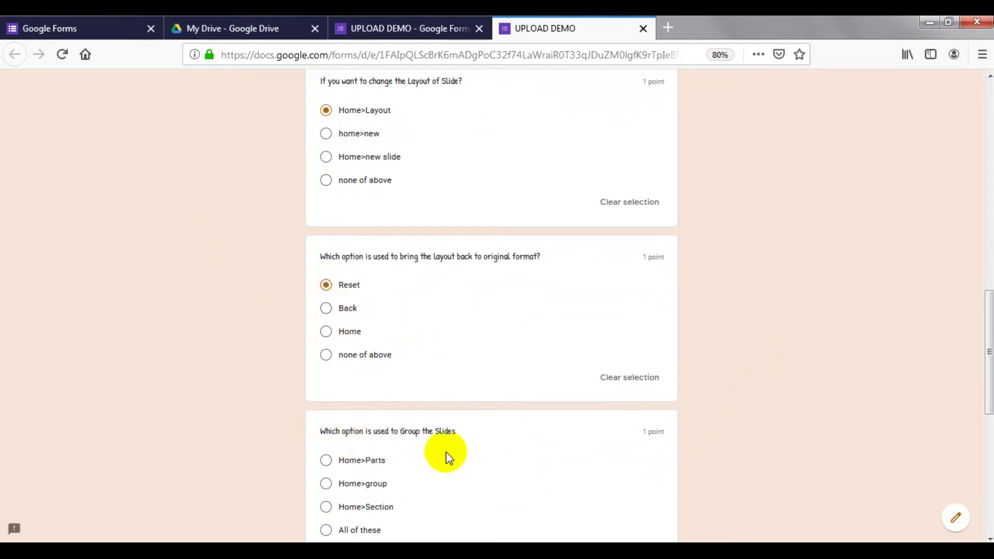
Answer the question about grouping slides with "Home>group" and the one about expanding all sections with "Home>Section>Expand all"
scroll(336, 484, down, 2)
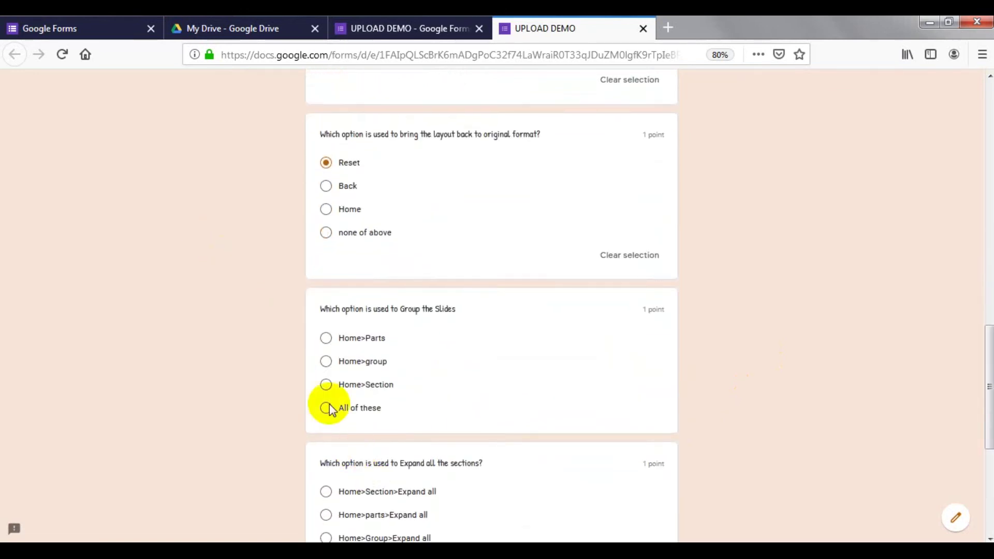
click(326, 364)
scroll(411, 372, down, 4)
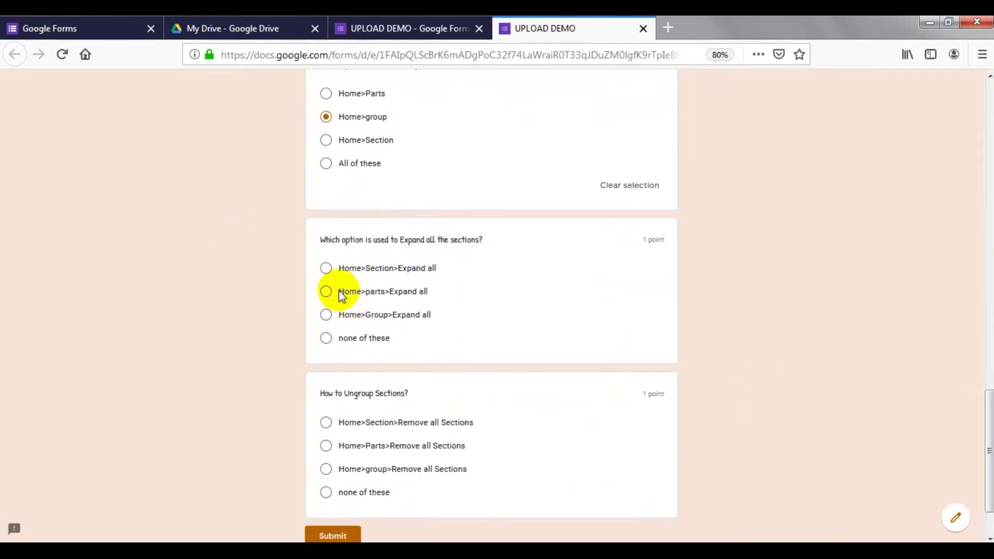
click(327, 268)
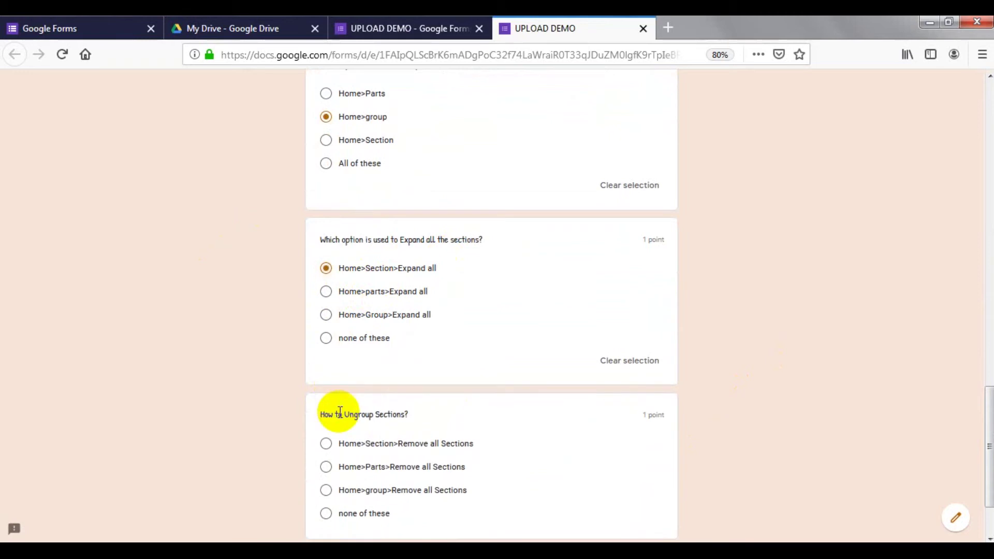
Answer "How to Ungroup Sections?" with "Home>Section>Remove all Sections" and submit the form response
scroll(326, 430, down, 2)
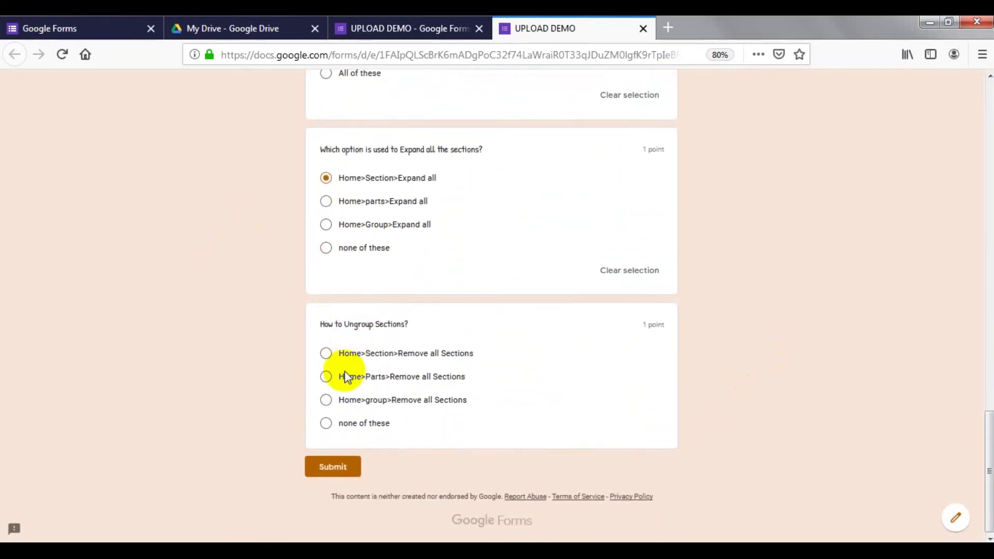
click(324, 354)
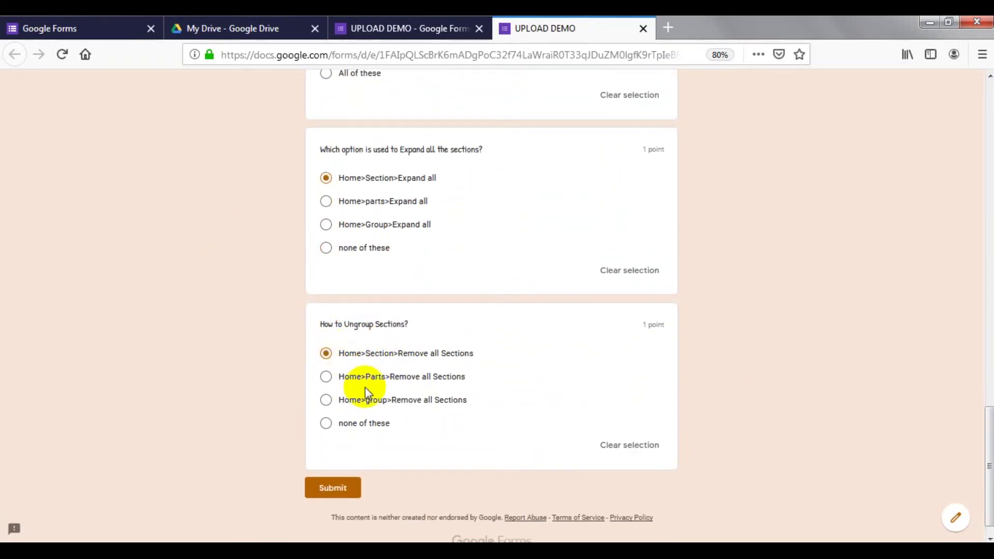
scroll(337, 457, down, 1)
click(337, 460)
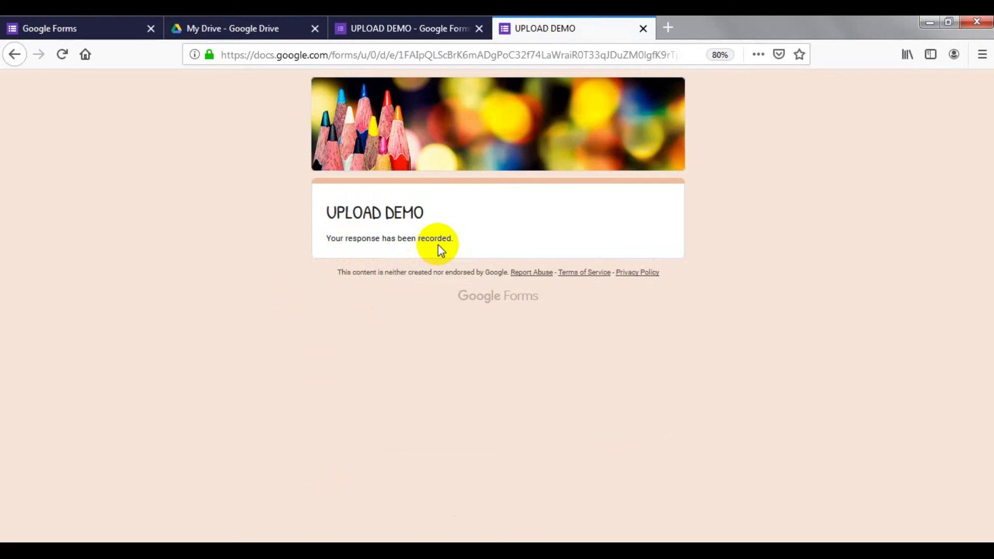
Return to the UPLOAD DEMO form editor and review the response summary's insights, frequently missed questions and scores
click(422, 27)
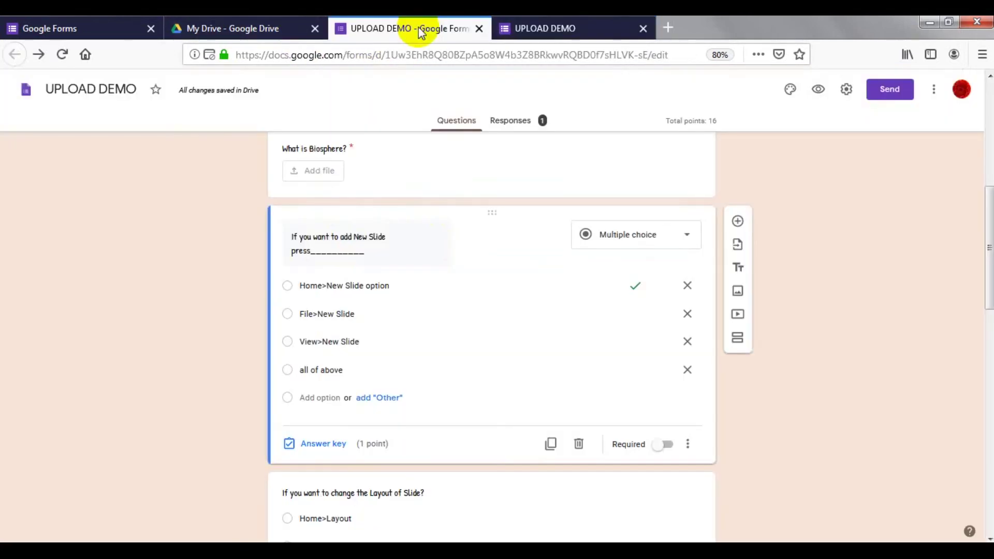
click(512, 124)
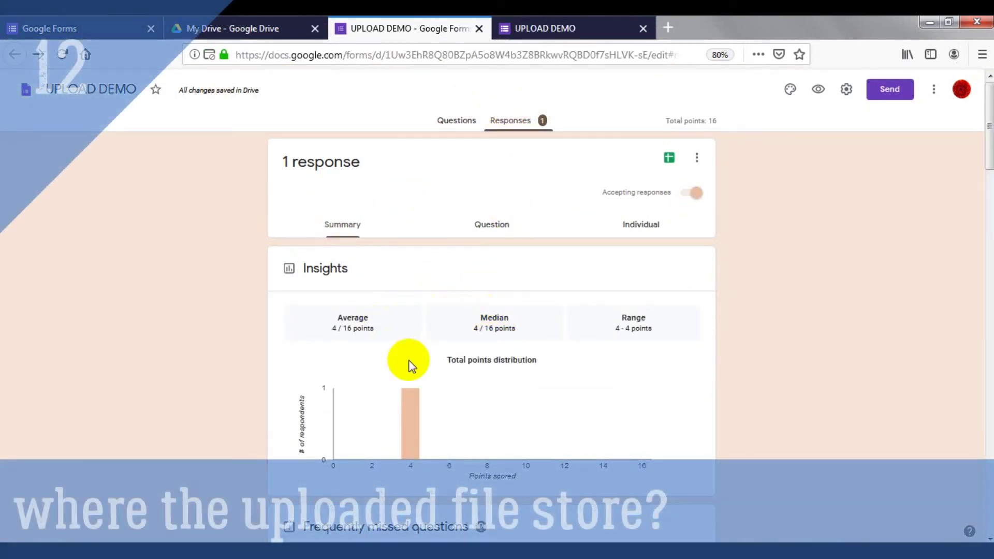
scroll(414, 370, down, 6)
scroll(453, 406, up, 4)
scroll(453, 396, down, 6)
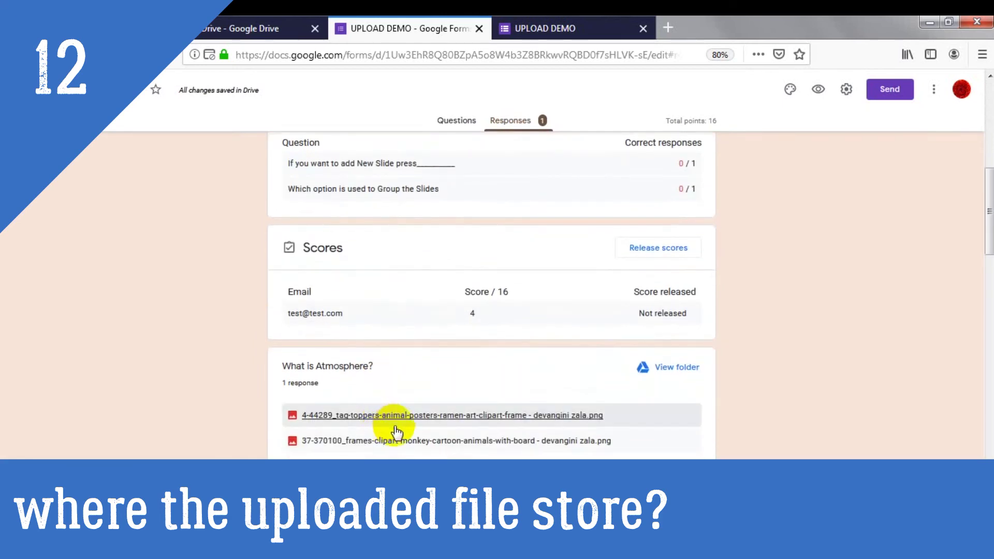
scroll(395, 426, down, 1)
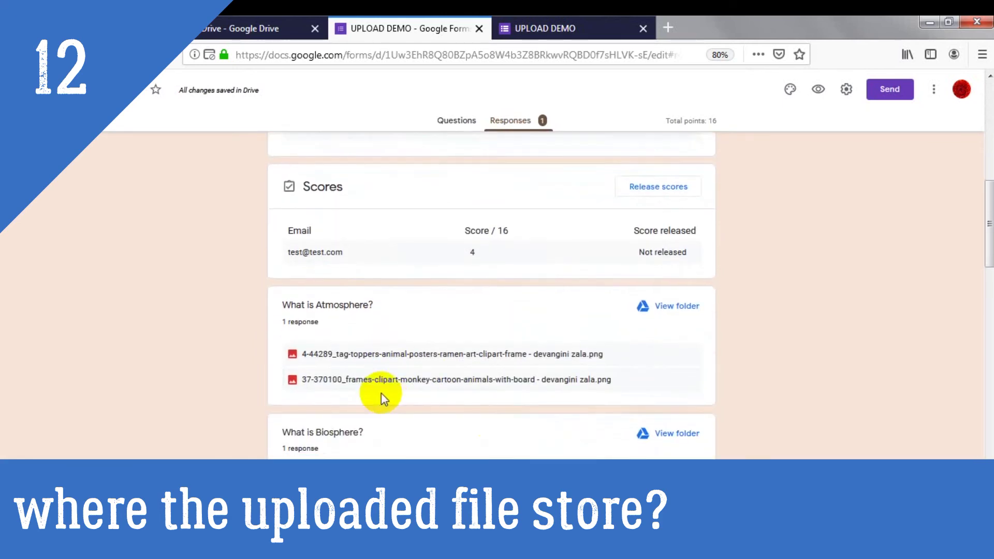
View the Drive folder of files uploaded for "What is Atmosphere?", preview the 4-44289_tag-toppers image, and close the folder to return to the form
click(679, 311)
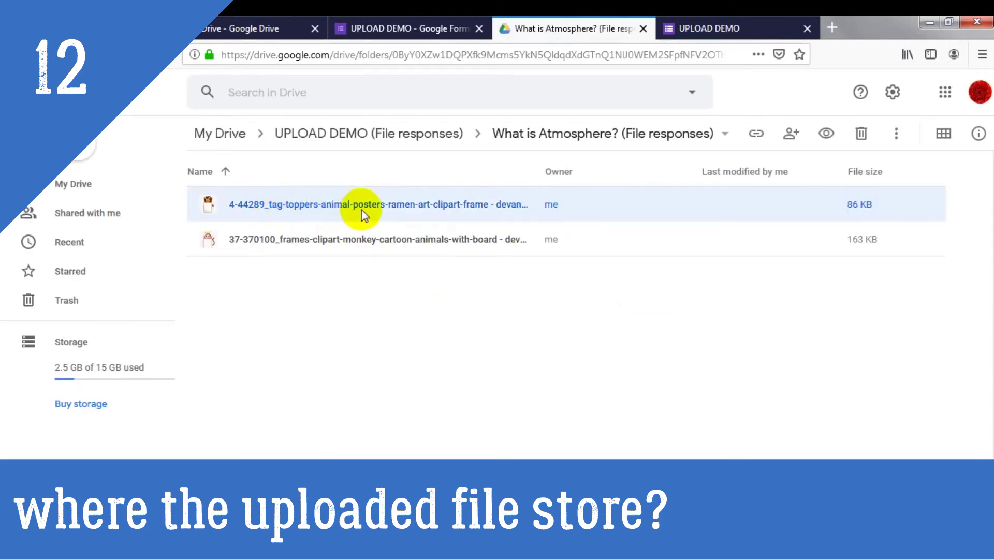
double_click(358, 206)
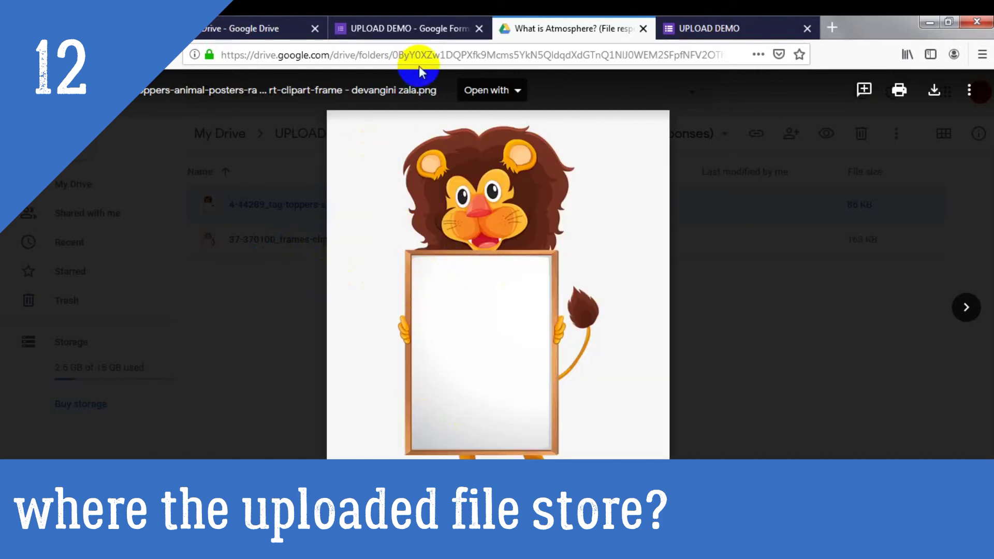
click(388, 28)
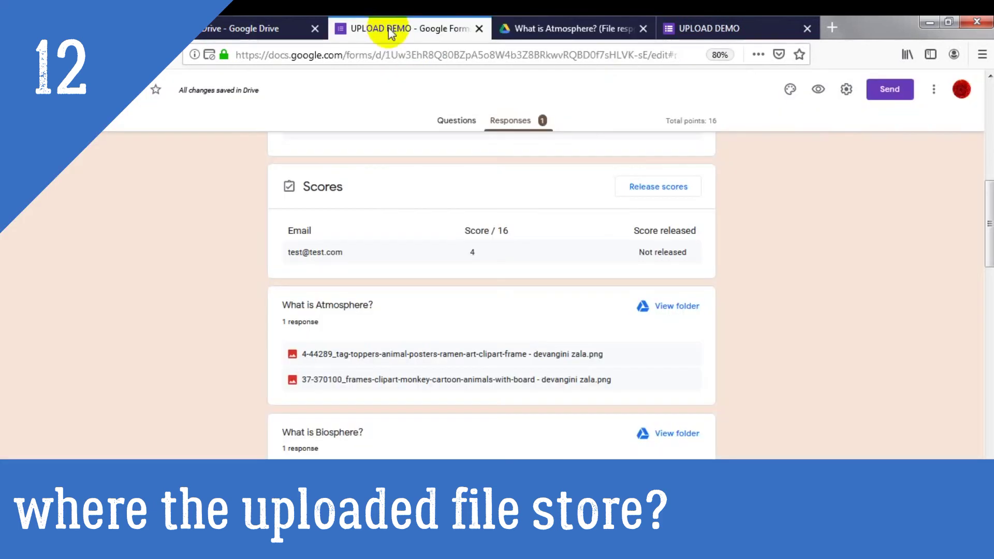
click(644, 29)
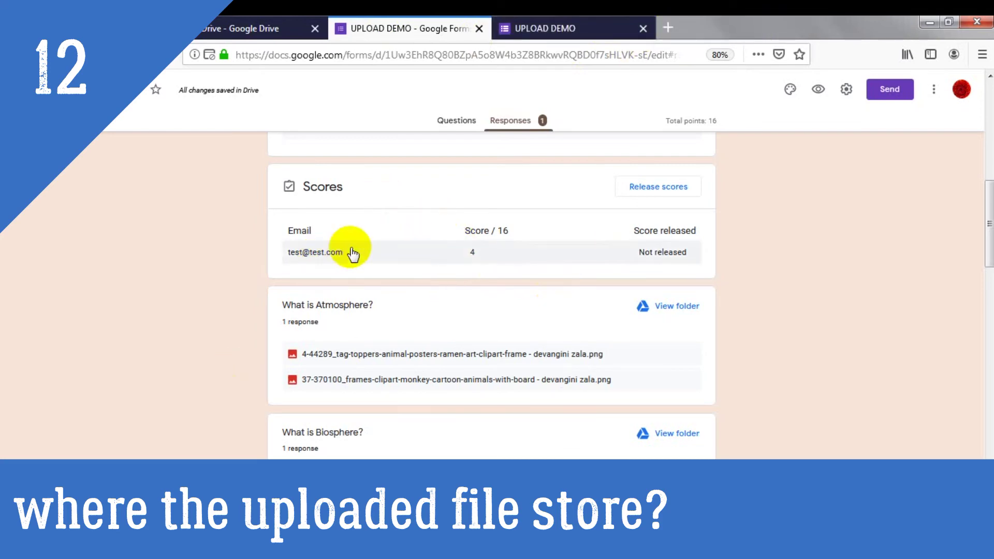
Examine the uploaded files and the answer charts for each question in the response summary
scroll(577, 248, down, 5)
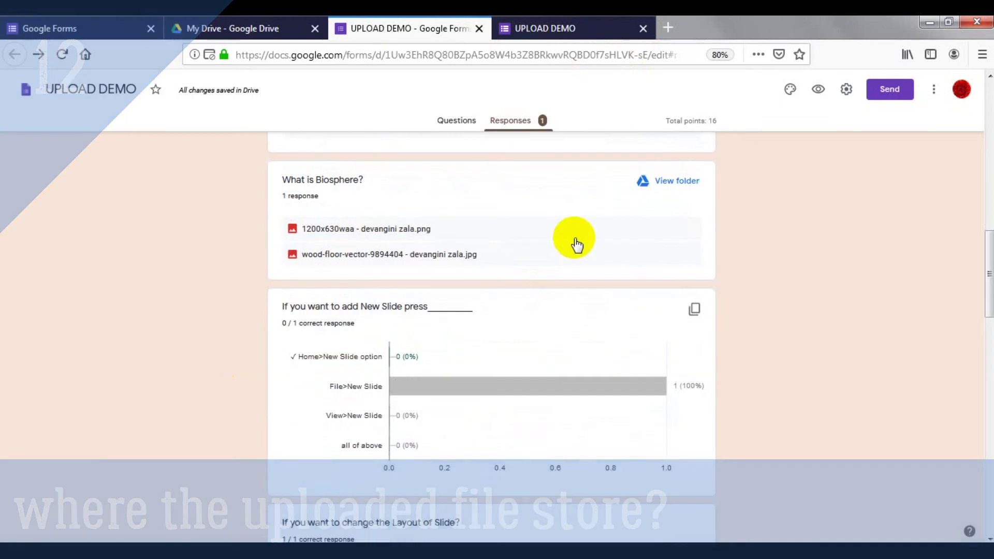
scroll(574, 258, up, 4)
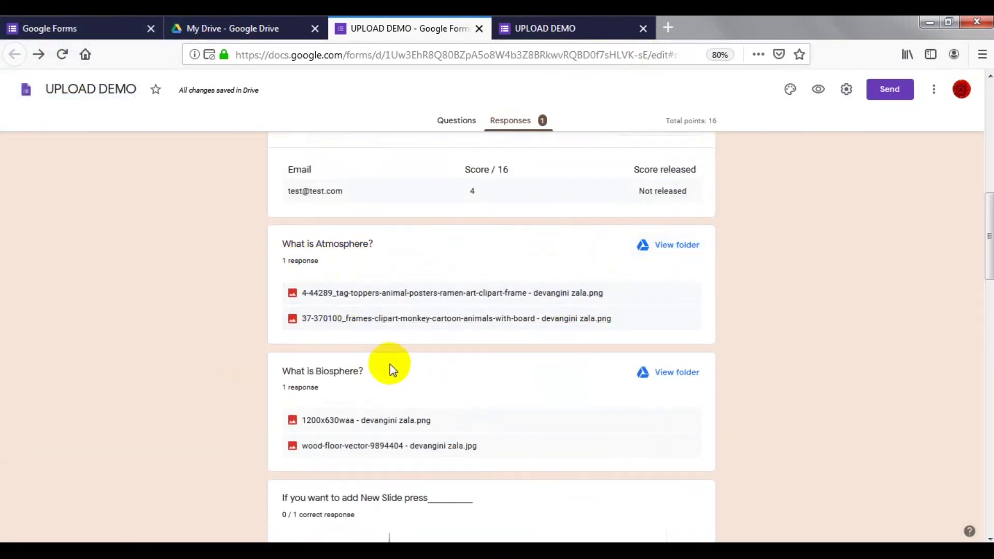
scroll(402, 368, down, 5)
scroll(383, 433, up, 1)
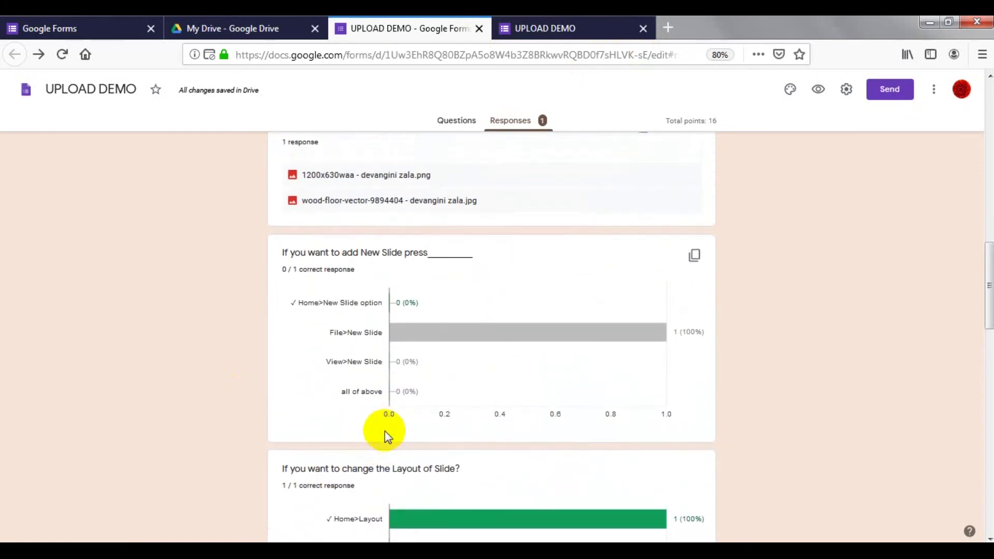
scroll(456, 444, down, 9)
scroll(485, 446, up, 20)
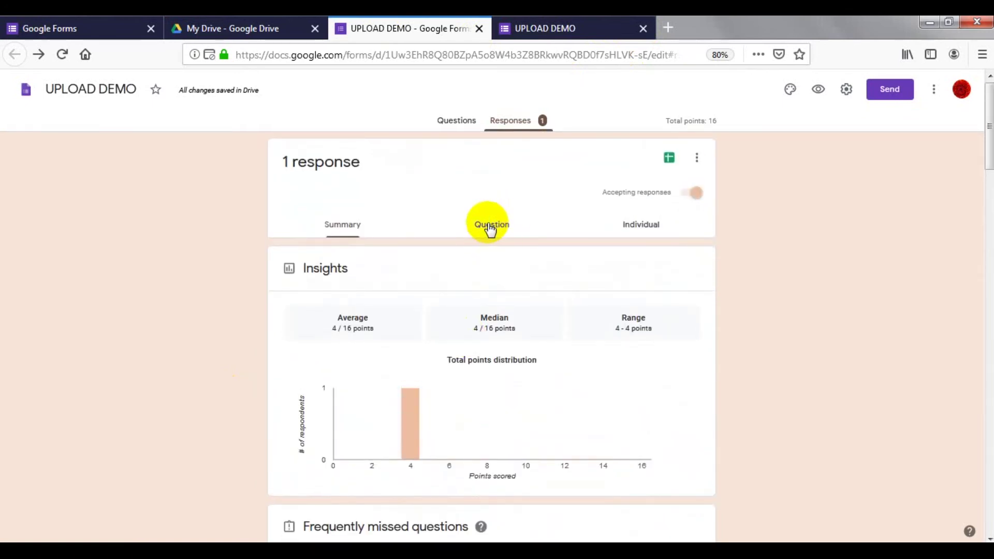
Show the responses by question, mark the "What is Atmosphere?" answer correct with 5 out of 5 points, and save the grade
click(490, 228)
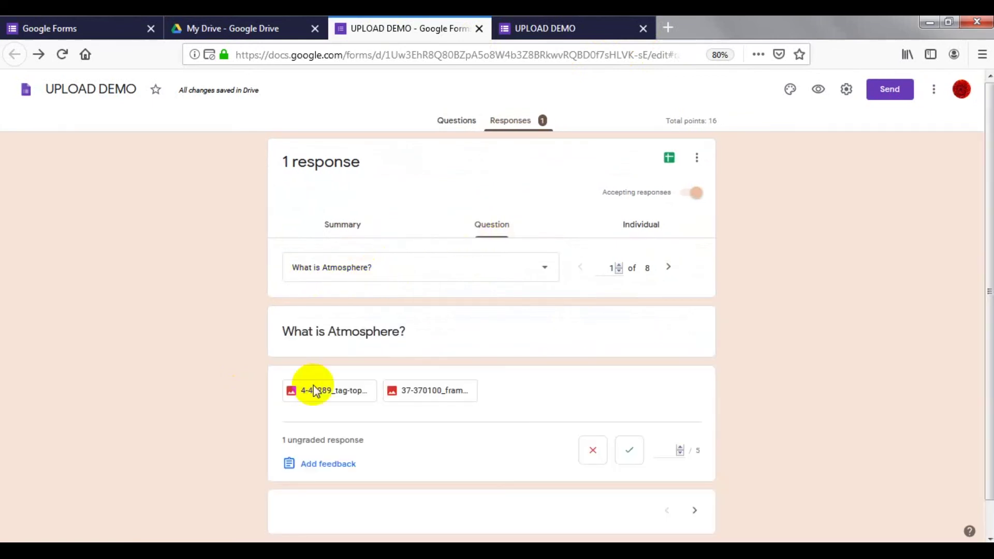
click(633, 456)
scroll(753, 394, down, 1)
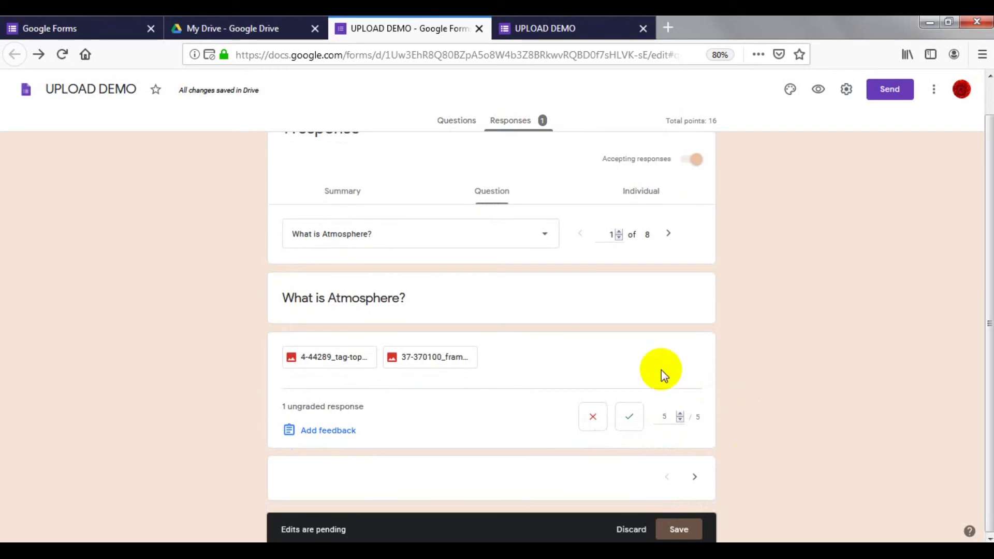
scroll(720, 349, up, 1)
scroll(718, 362, down, 1)
scroll(715, 429, up, 1)
scroll(715, 439, down, 1)
scroll(633, 228, up, 1)
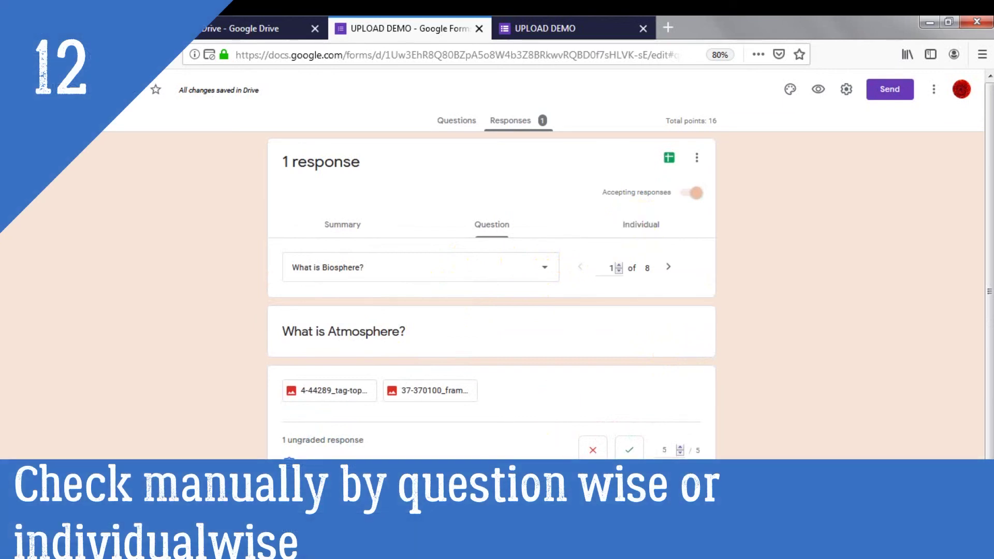
click(544, 502)
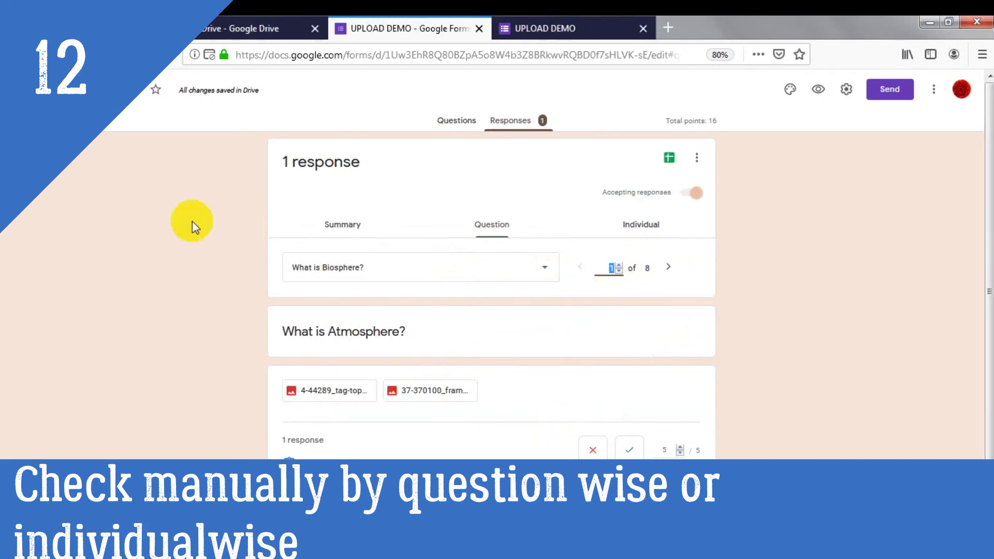
Review the individual response, checking the total score and the marks and uploaded files for each question
click(633, 227)
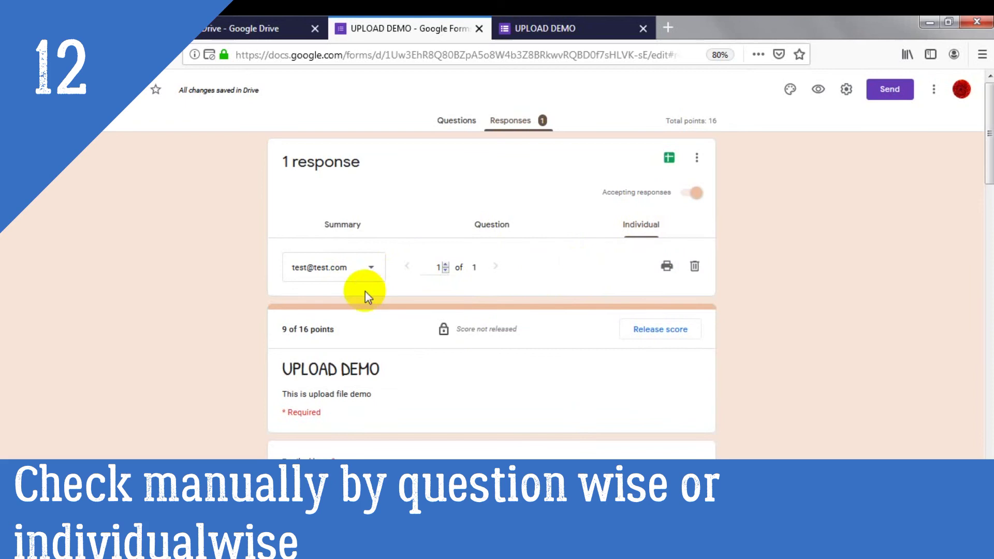
scroll(357, 414, down, 5)
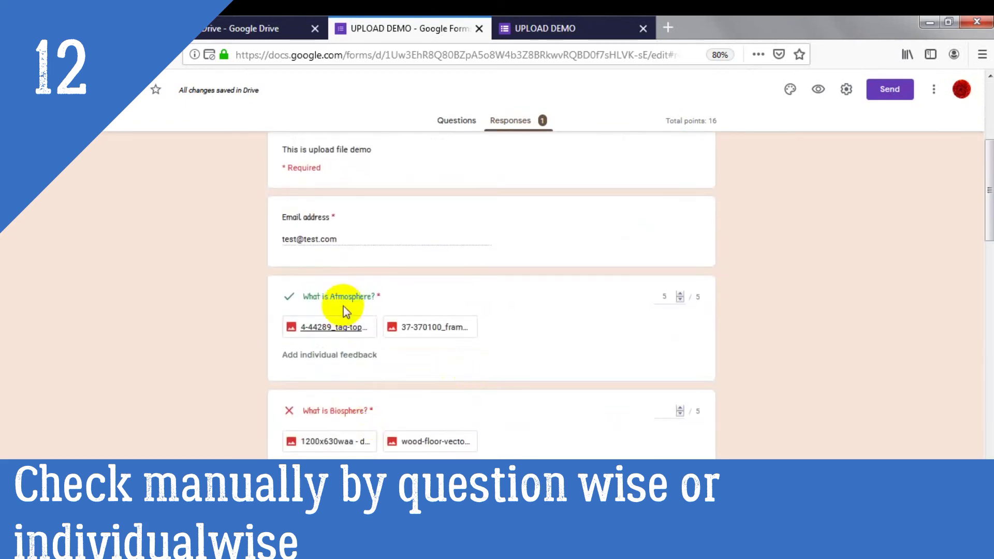
scroll(443, 374, down, 1)
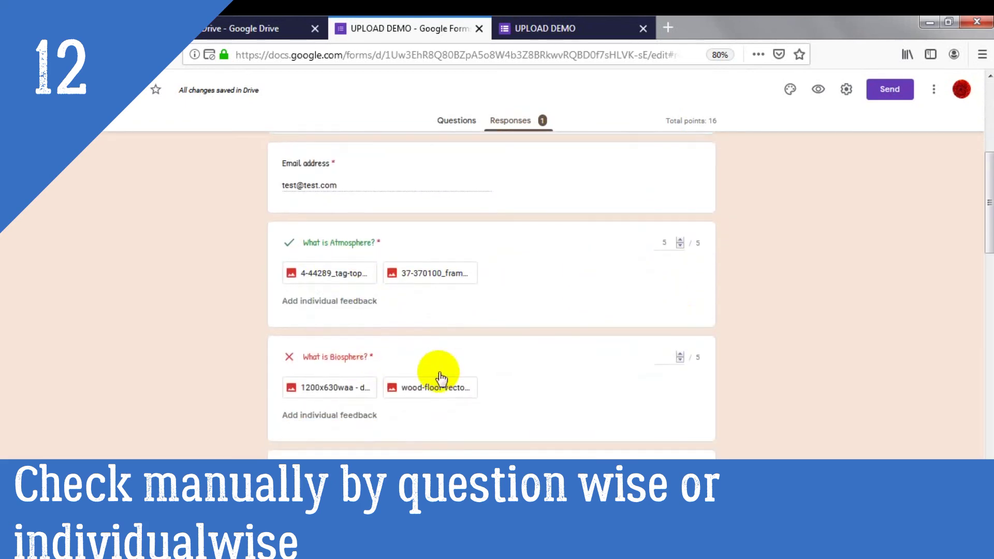
scroll(441, 377, down, 1)
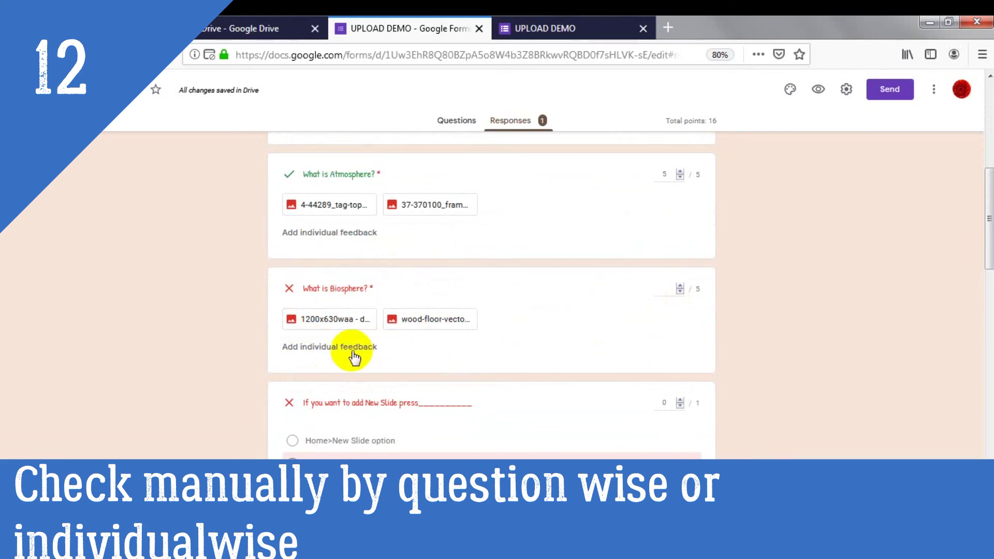
scroll(354, 357, down, 1)
scroll(637, 397, up, 5)
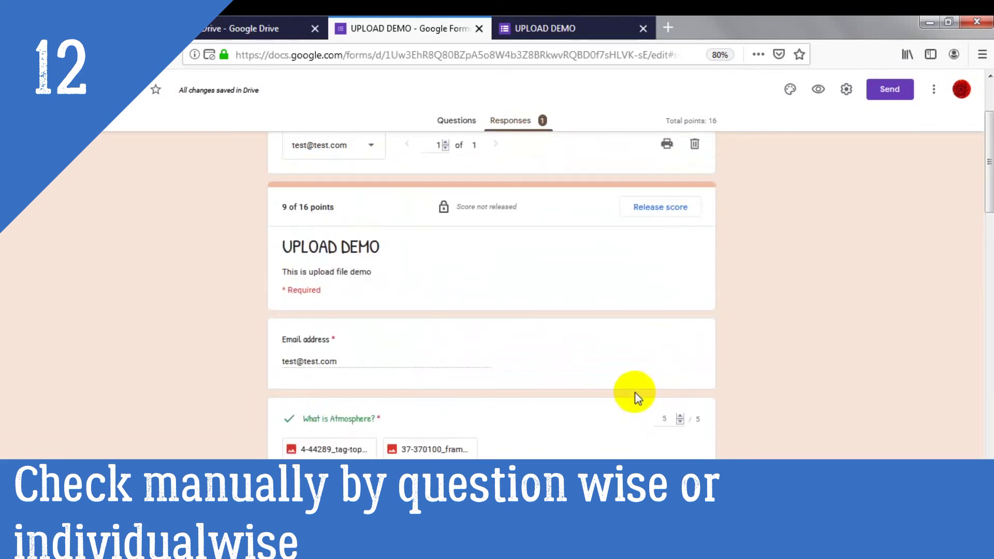
scroll(634, 391, up, 2)
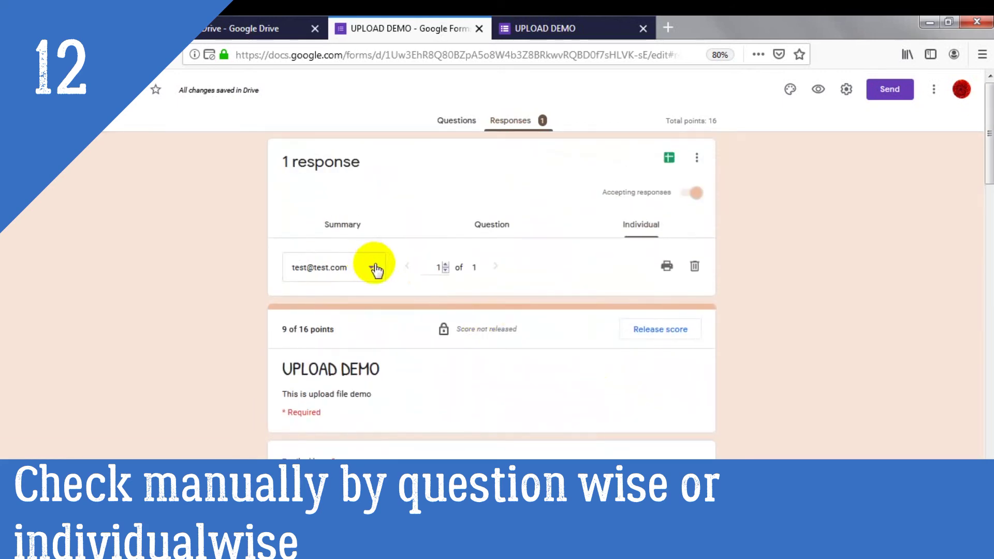
Back in the responses by question, mark the "What is Atmosphere?" answer correct again, save it, and go to "What is Biosphere?"
click(493, 227)
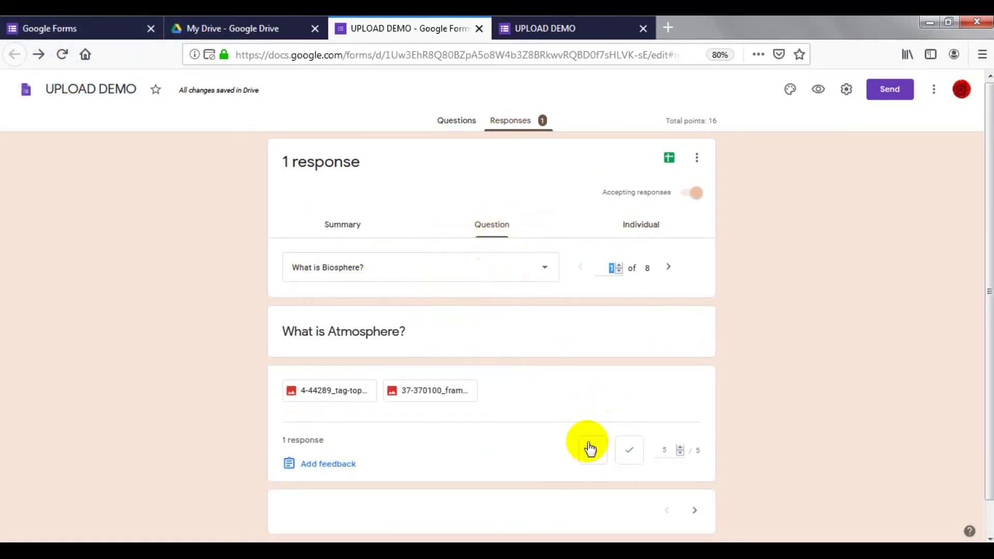
scroll(611, 443, down, 1)
click(628, 419)
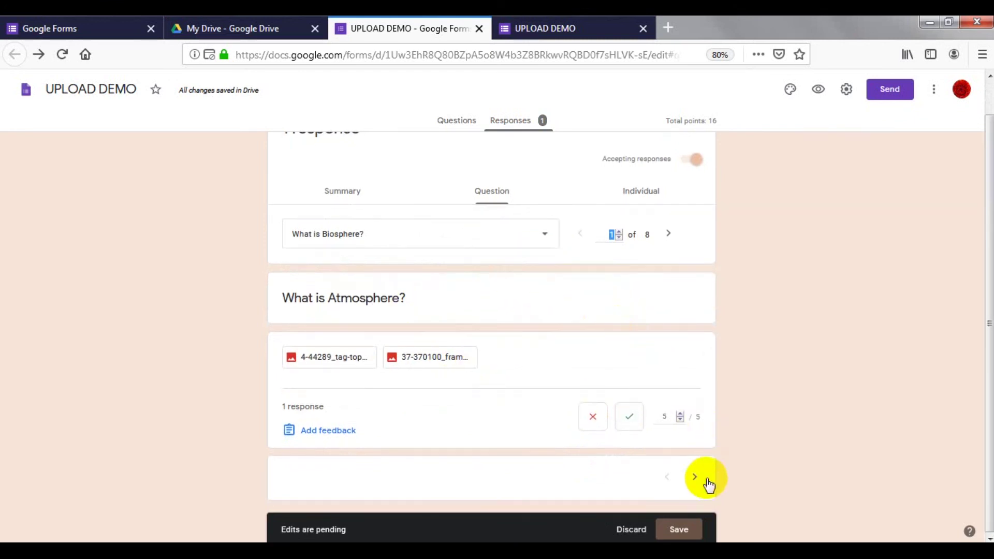
click(700, 535)
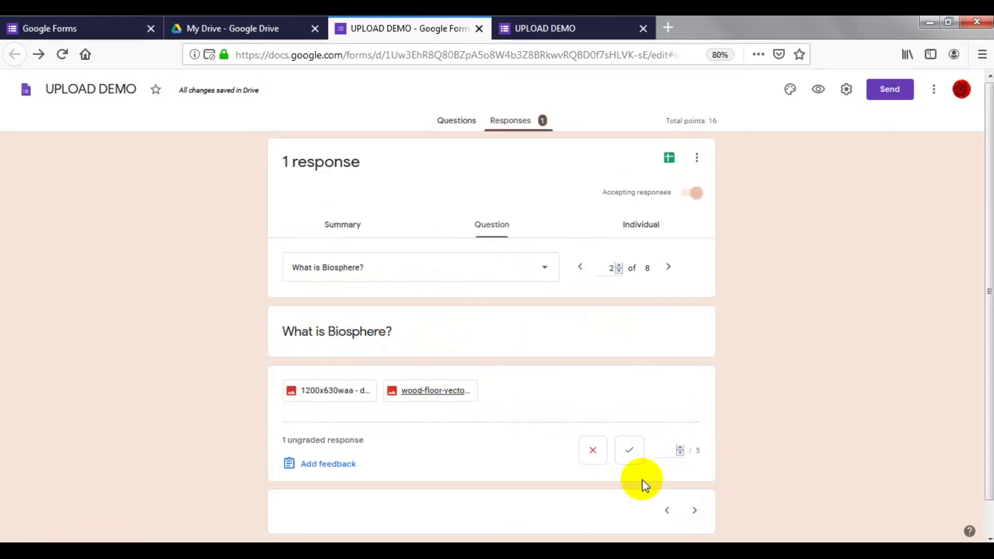
Mark the "What is Biosphere?" answer correct with 5 out of 5 points and save the grade
click(632, 450)
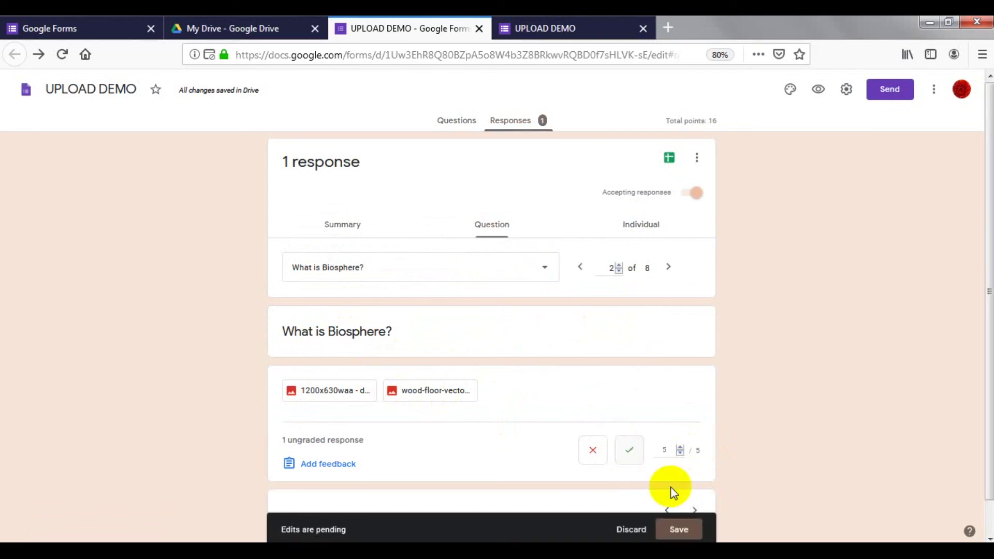
click(682, 529)
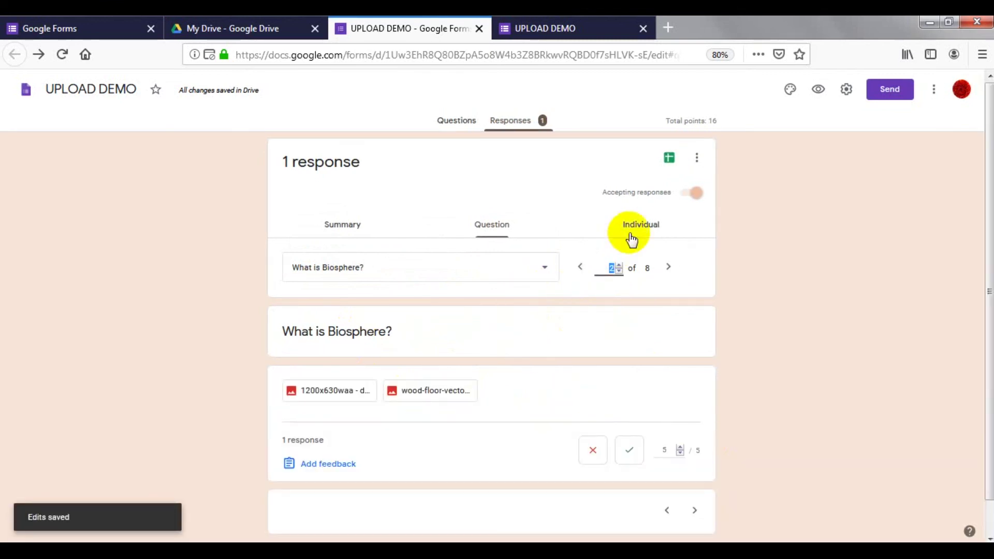
Review the individual response again, checking the total score and the marks for the file-upload and multiple-choice questions
click(637, 232)
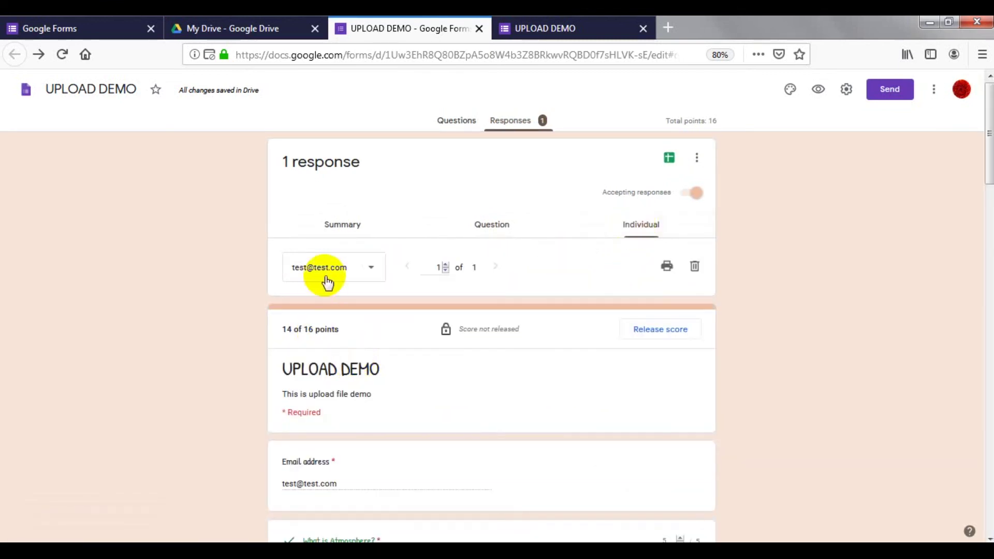
scroll(388, 432, down, 2)
scroll(383, 423, down, 5)
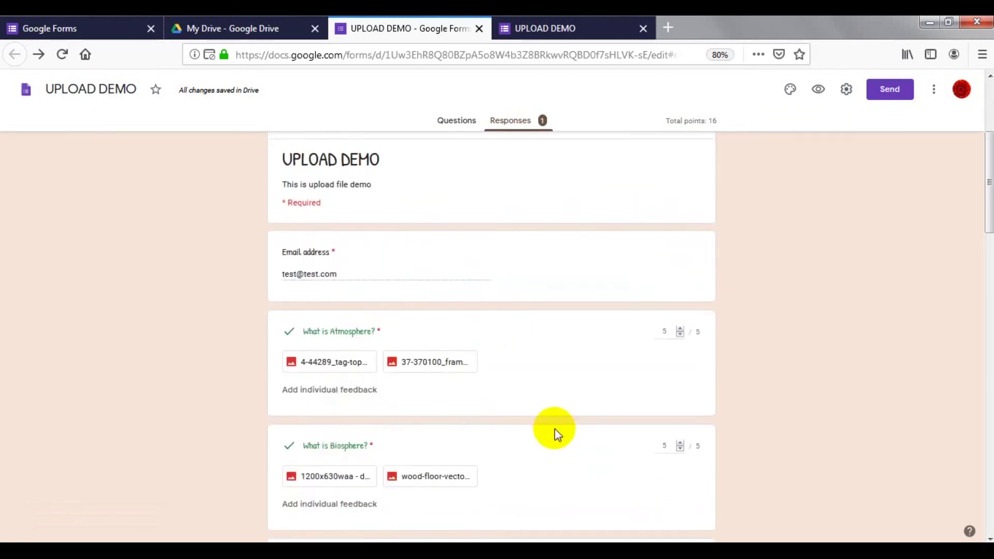
scroll(342, 365, down, 5)
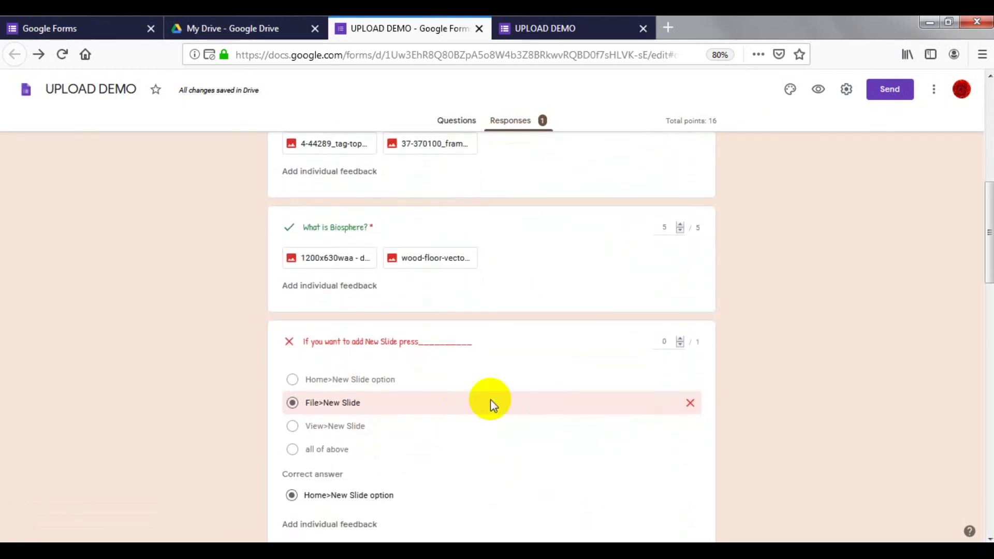
scroll(382, 396, down, 9)
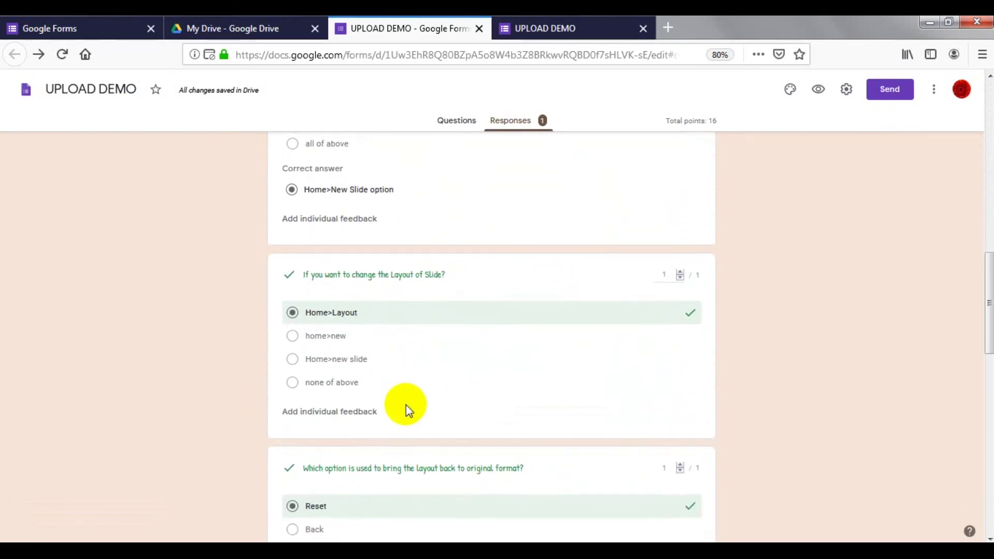
scroll(582, 454, down, 8)
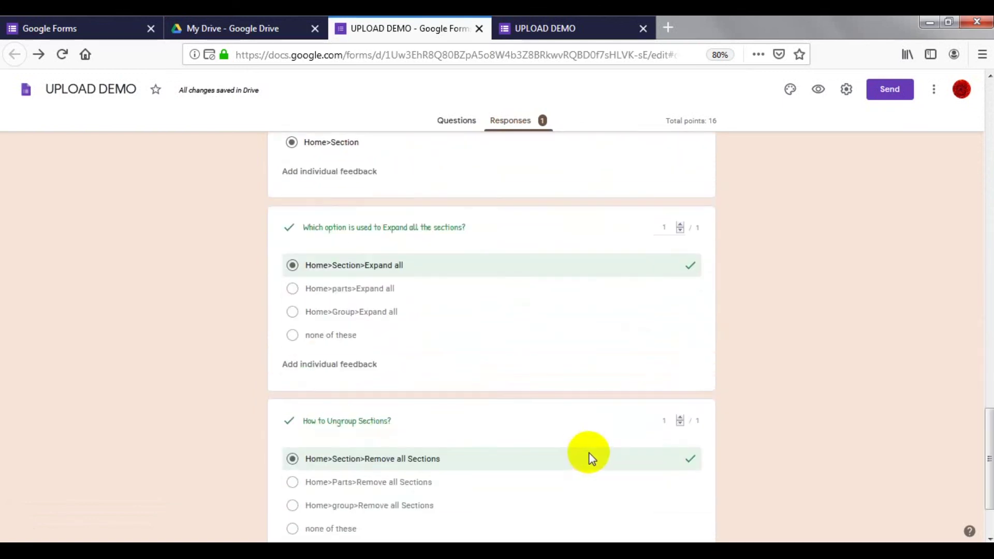
scroll(588, 455, up, 1)
scroll(590, 457, up, 20)
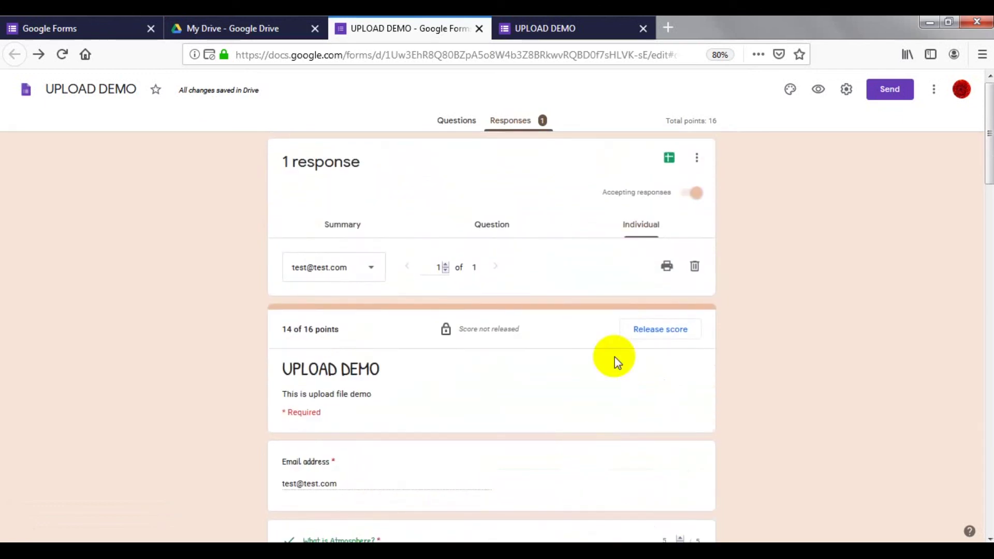
Open the linked response spreadsheet to check the recorded score, file links and answers, and close it again
click(670, 160)
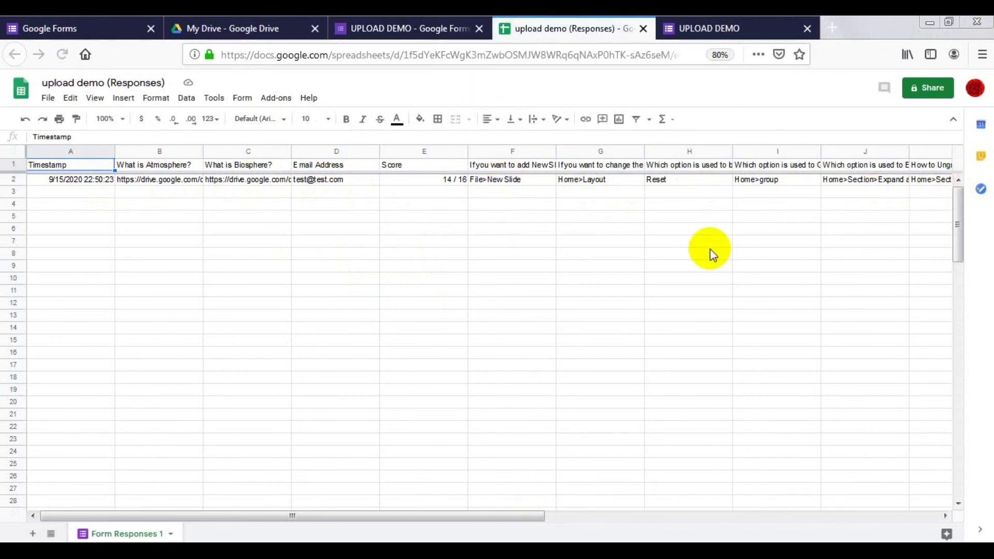
click(644, 29)
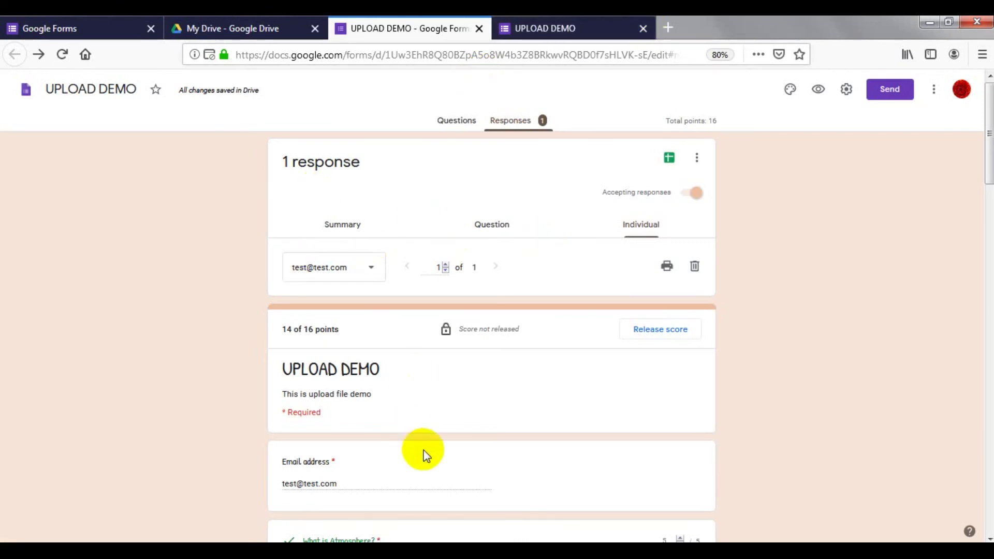
scroll(404, 393, down, 1)
scroll(333, 288, up, 1)
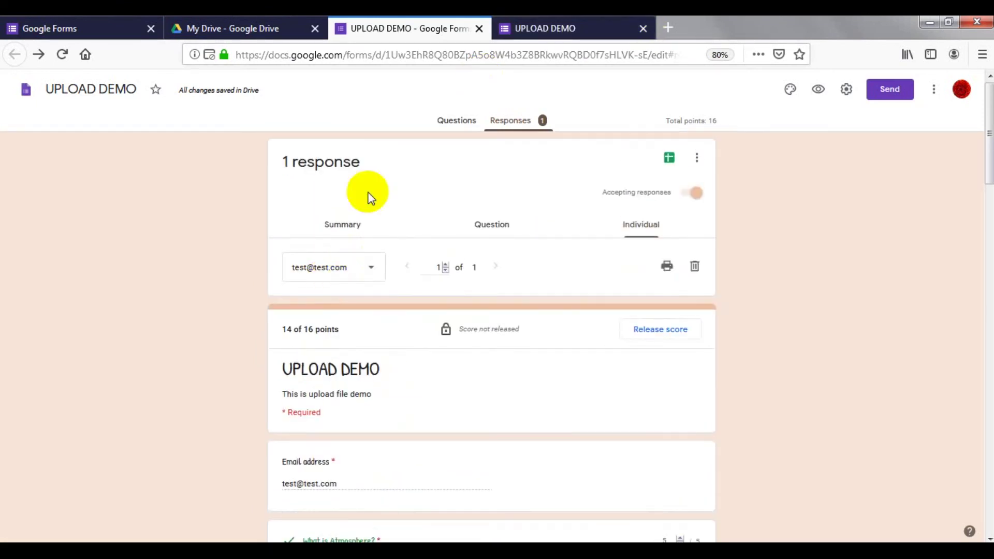
Return to the form's questions and look over the file-upload and multiple-choice questions
click(458, 122)
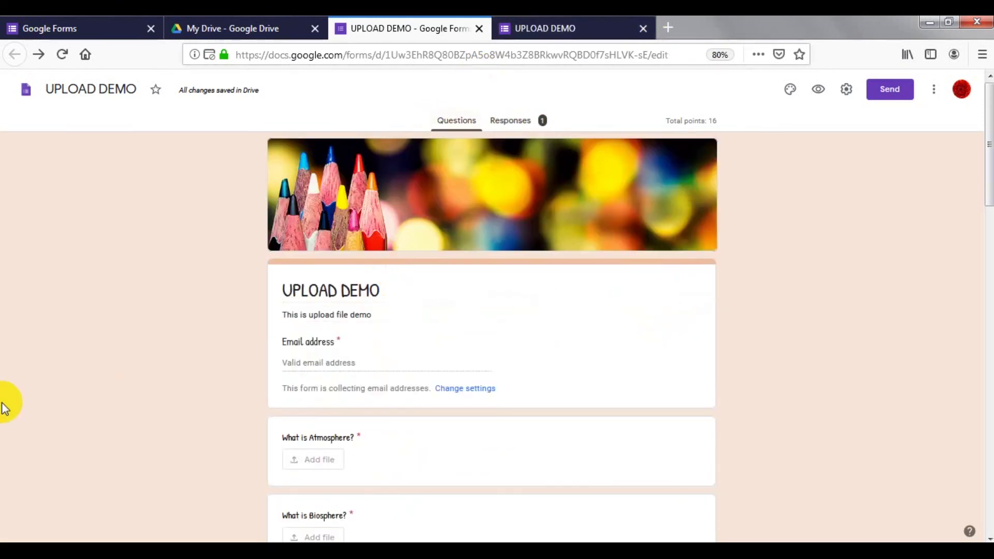
scroll(474, 395, down, 6)
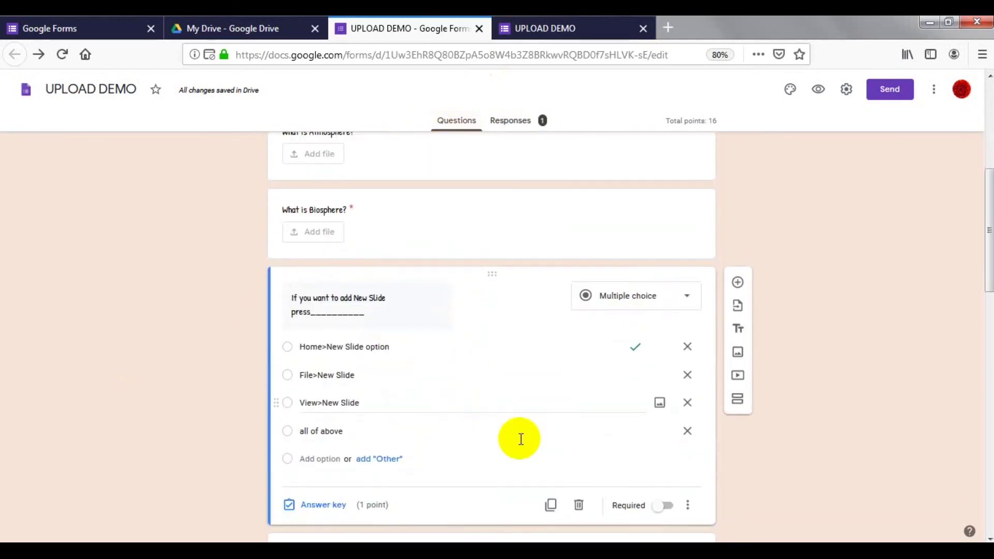